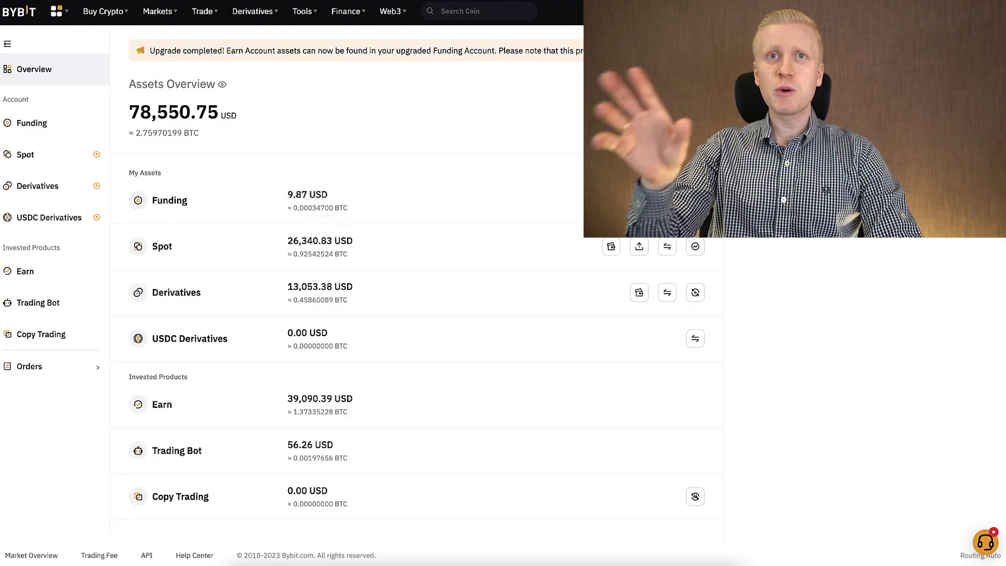
Scroll to the Deposit Rewards cards and highlight the $8,800 and $30,000 reward tiers.
{"action": "left_click", "coordinate": [498, 1]}
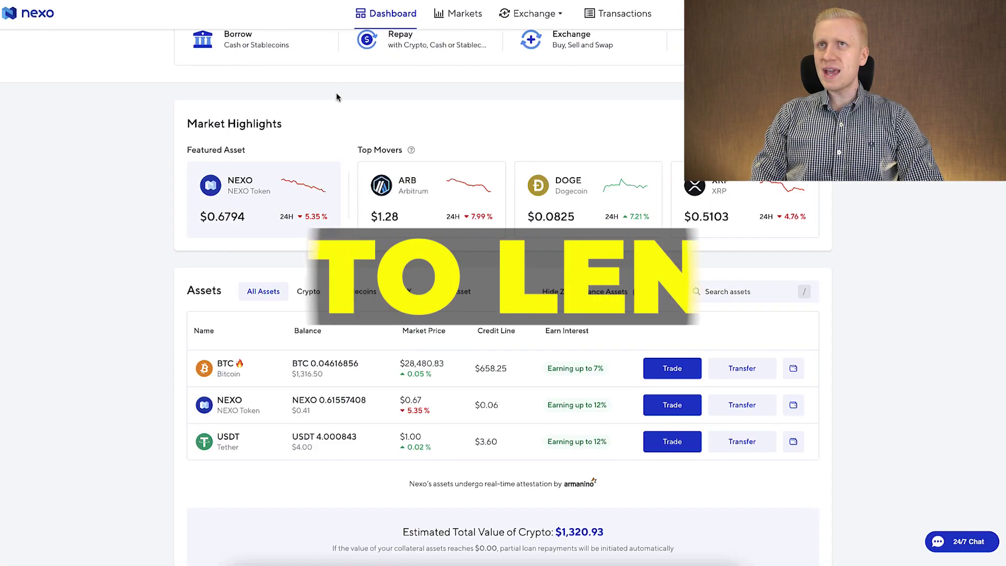
{"action": "scroll", "coordinate": [337, 96], "scroll_direction": "up", "scroll_amount": 8}
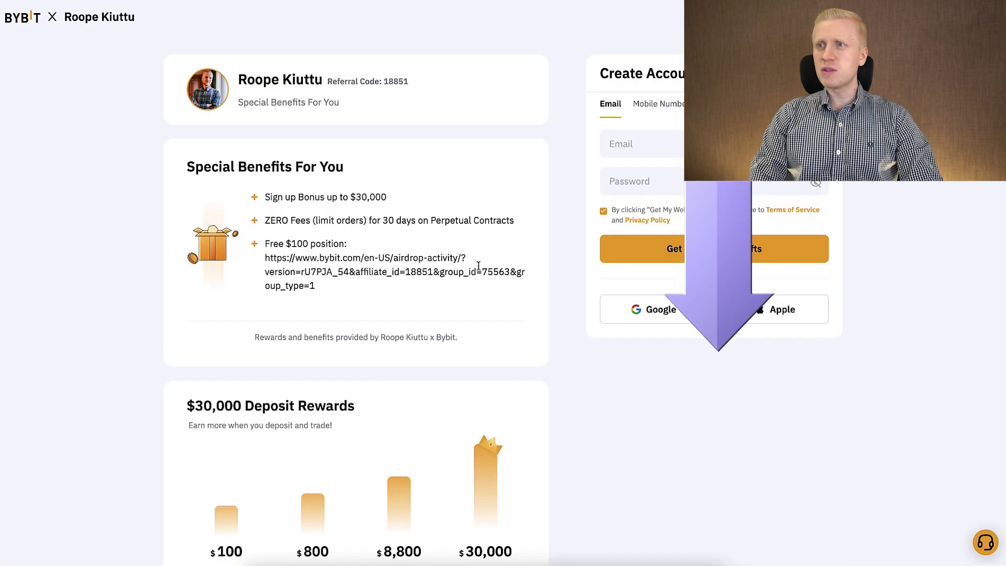
{"action": "scroll", "coordinate": [478, 265], "scroll_direction": "down", "scroll_amount": 5}
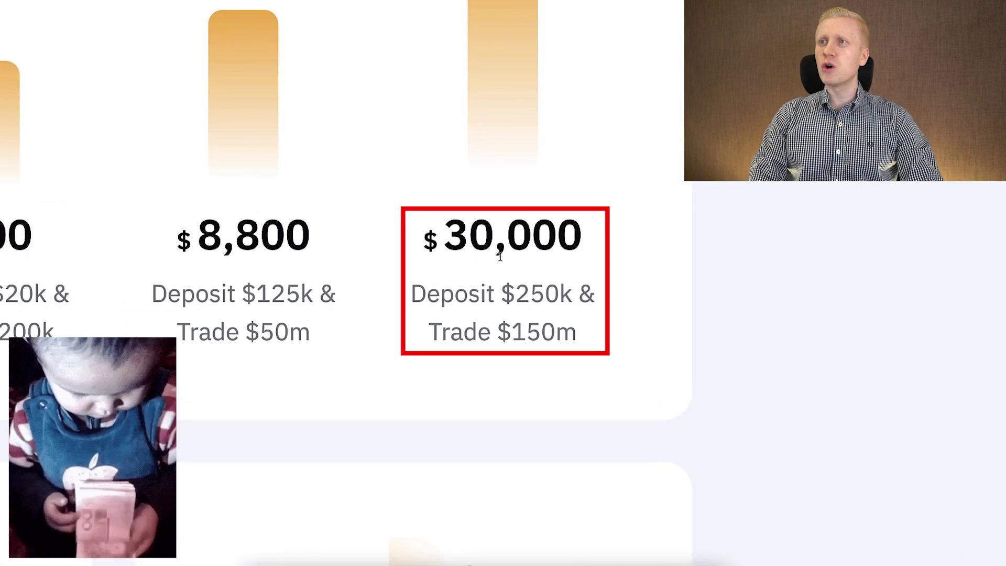
{"action": "left_click_drag", "start_coordinate": [567, 244], "coordinate": [347, 264]}
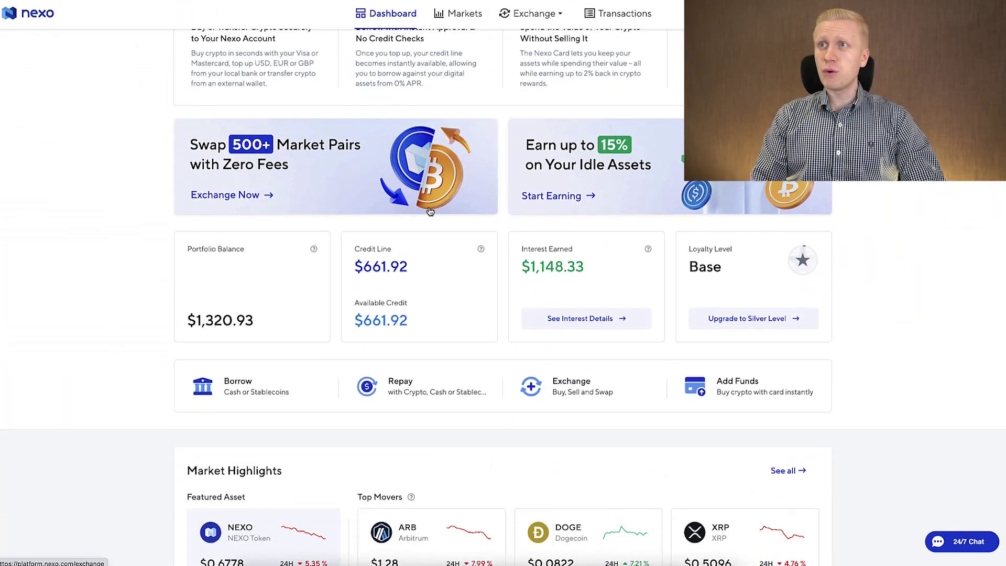
Scroll down the Nexo dashboard to the BTC, NEXO and USDT asset balances.
{"action": "scroll", "coordinate": [426, 209], "scroll_direction": "down", "scroll_amount": 1}
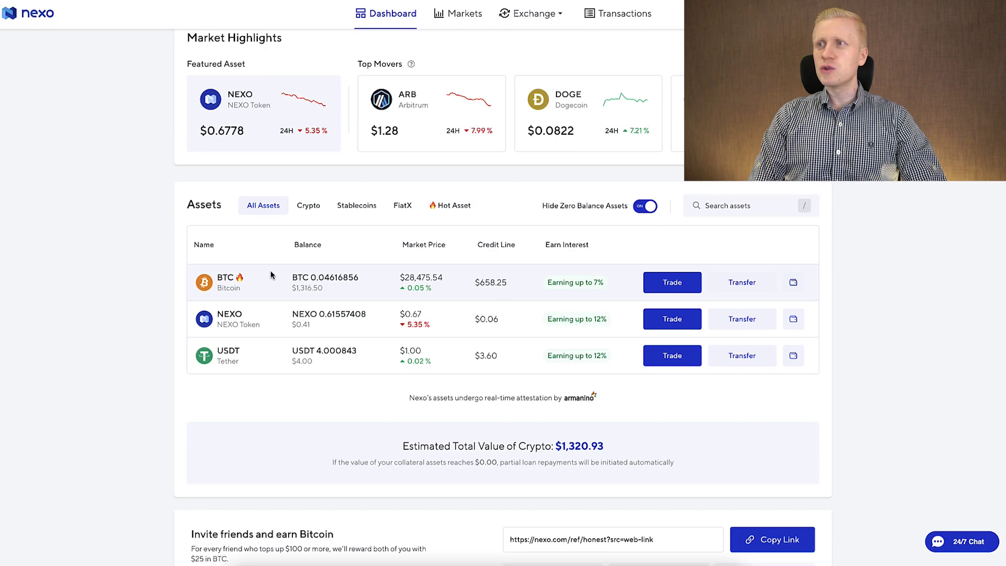
Turn off Hide Zero Balance Assets and scroll through to the USD, EUR and GBP wallets.
{"action": "left_click", "coordinate": [645, 209]}
{"action": "scroll", "coordinate": [650, 227], "scroll_direction": "down", "scroll_amount": 14}
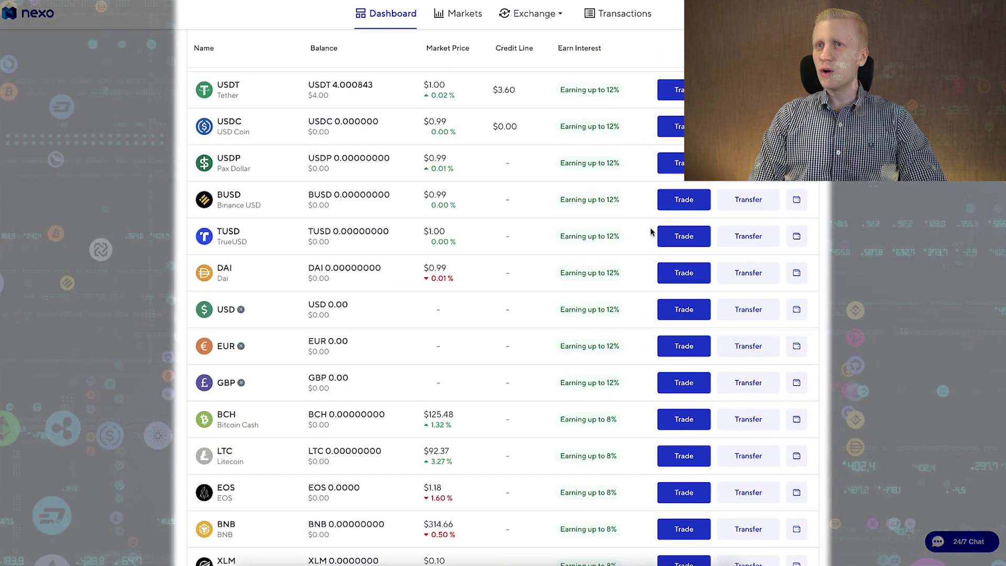
{"action": "scroll", "coordinate": [650, 231], "scroll_direction": "down", "scroll_amount": 20}
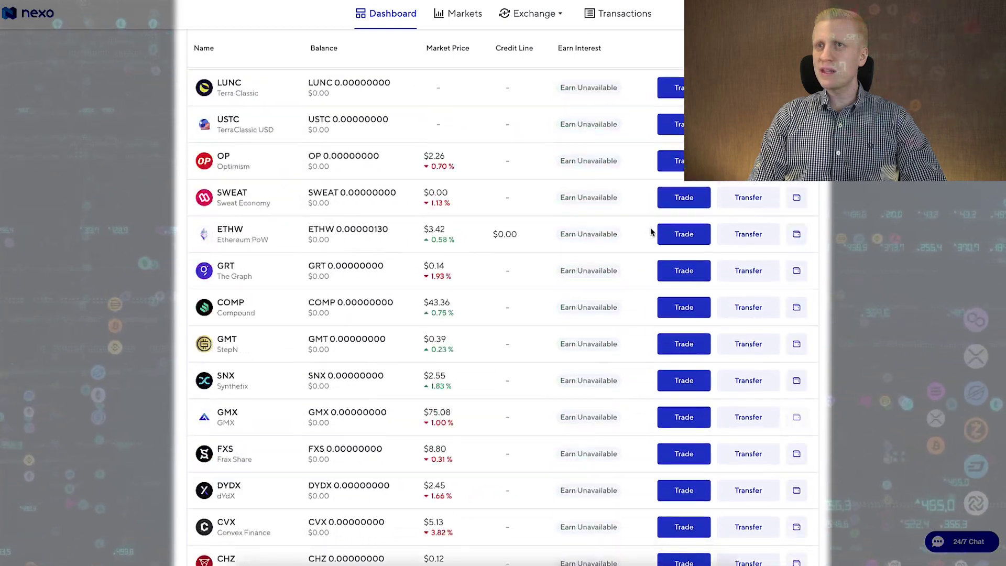
{"action": "scroll", "coordinate": [650, 231], "scroll_direction": "down", "scroll_amount": 10}
{"action": "scroll", "coordinate": [424, 255], "scroll_direction": "up", "scroll_amount": 20}
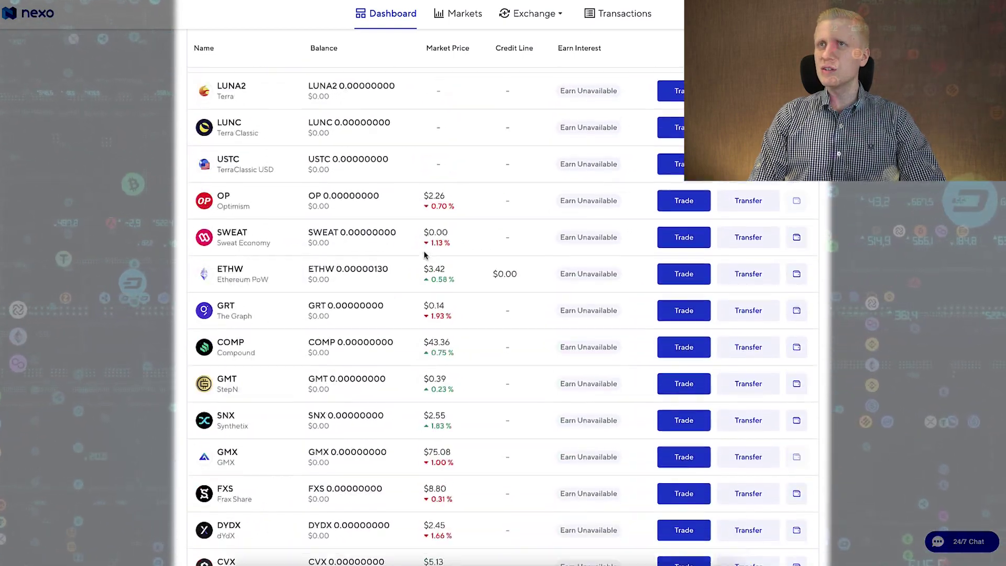
{"action": "scroll", "coordinate": [424, 255], "scroll_direction": "up", "scroll_amount": 20}
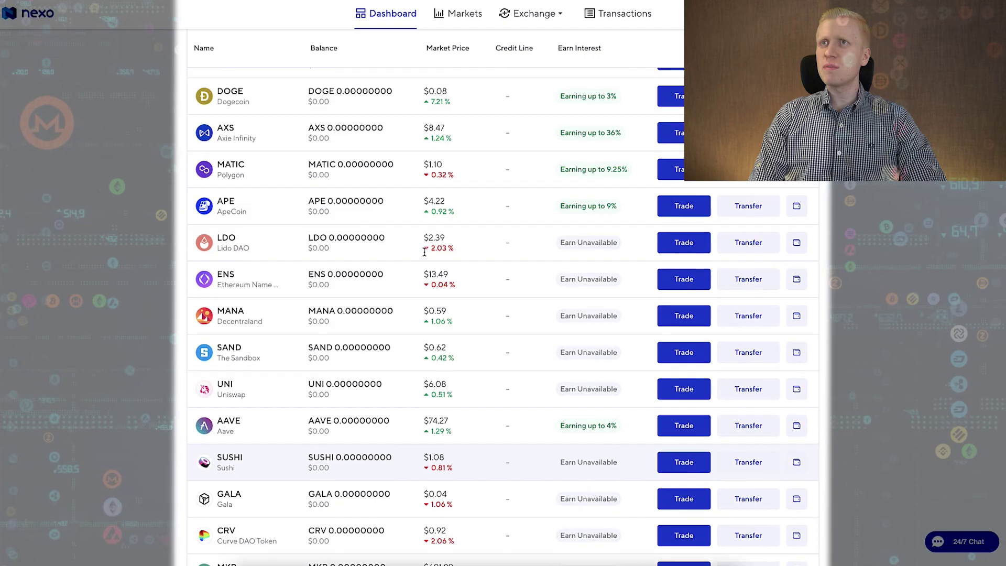
{"action": "scroll", "coordinate": [424, 255], "scroll_direction": "up", "scroll_amount": 5}
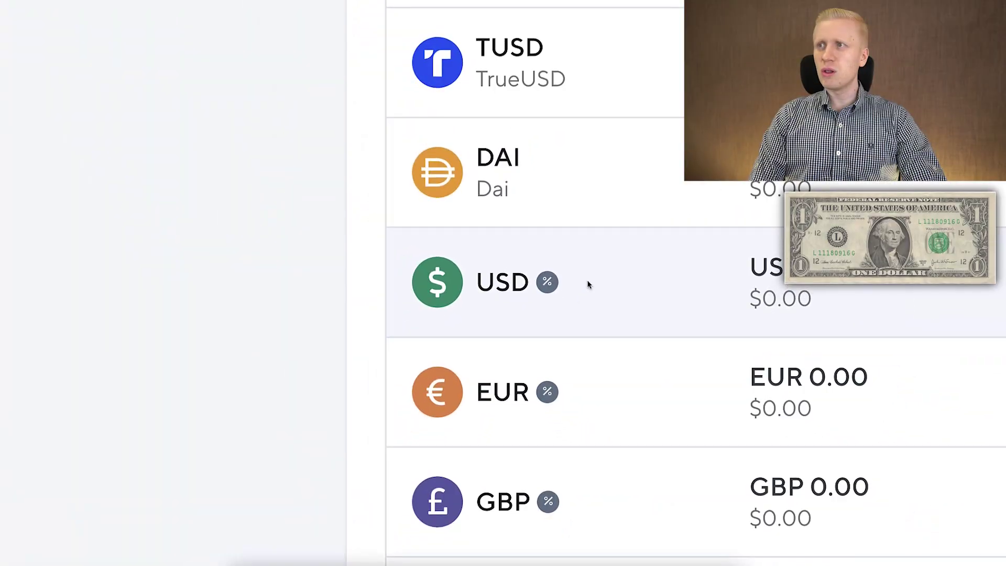
{"action": "scroll", "coordinate": [587, 283], "scroll_direction": "down", "scroll_amount": 2}
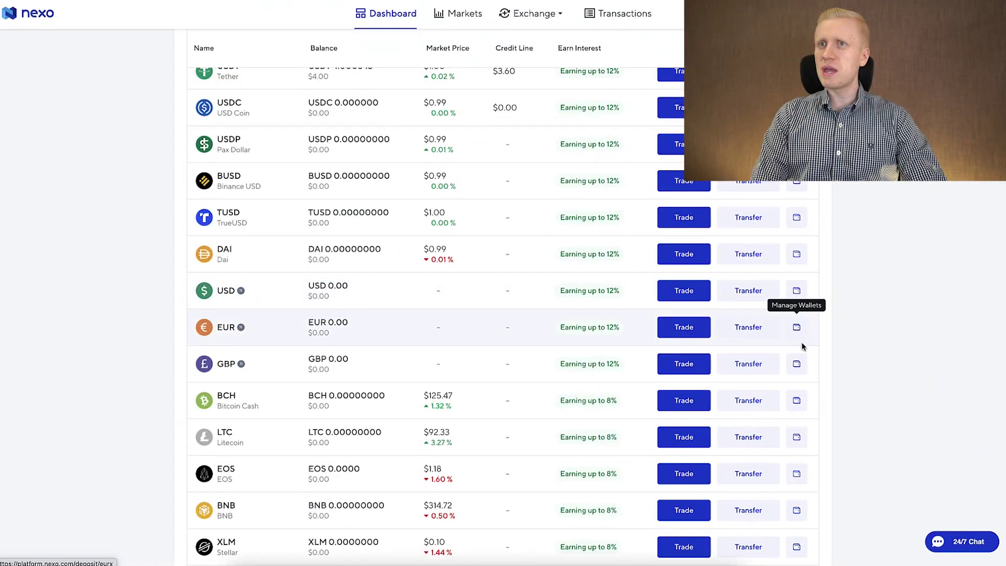
{"action": "left_click", "coordinate": [794, 291]}
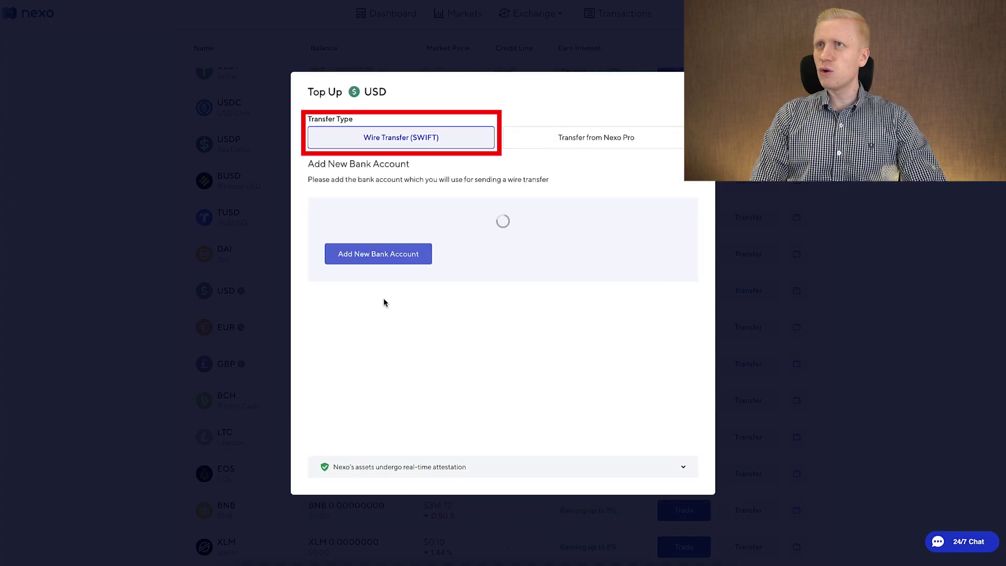
{"action": "left_click", "coordinate": [461, 265]}
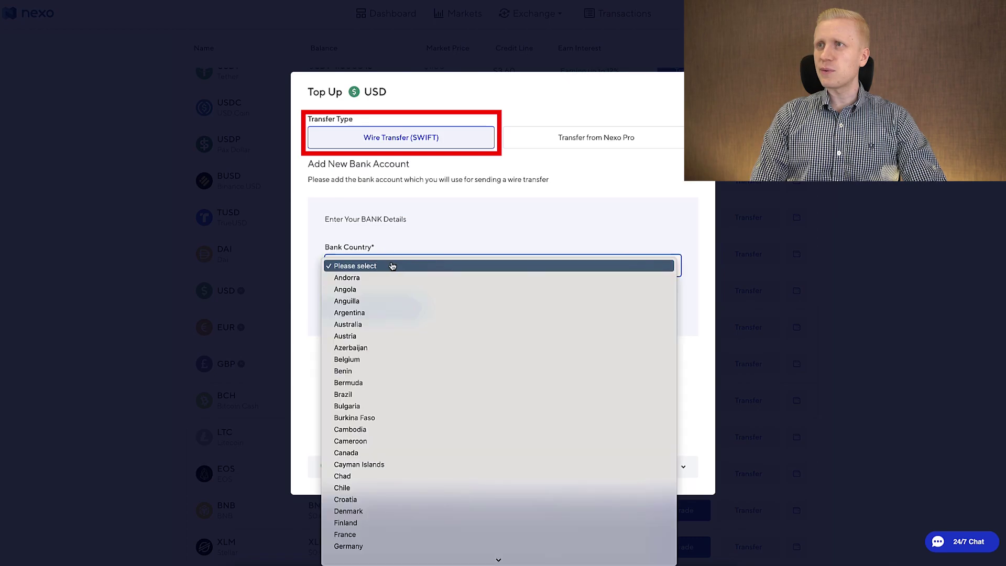
{"action": "key", "text": "Escape"}
{"action": "left_click", "coordinate": [410, 265]}
{"action": "scroll", "coordinate": [456, 347], "scroll_direction": "down", "scroll_amount": 10}
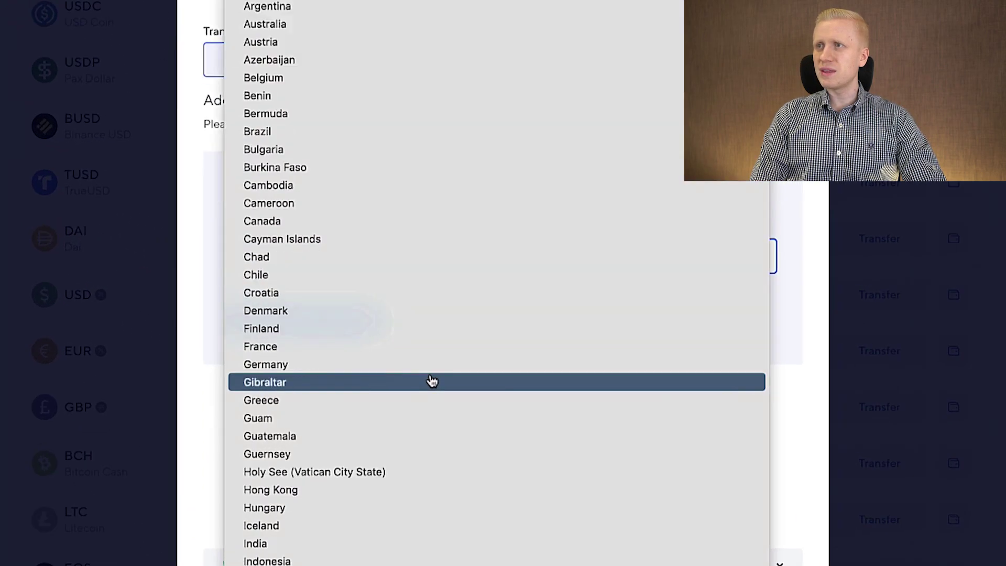
{"action": "scroll", "coordinate": [456, 347], "scroll_direction": "up", "scroll_amount": 6}
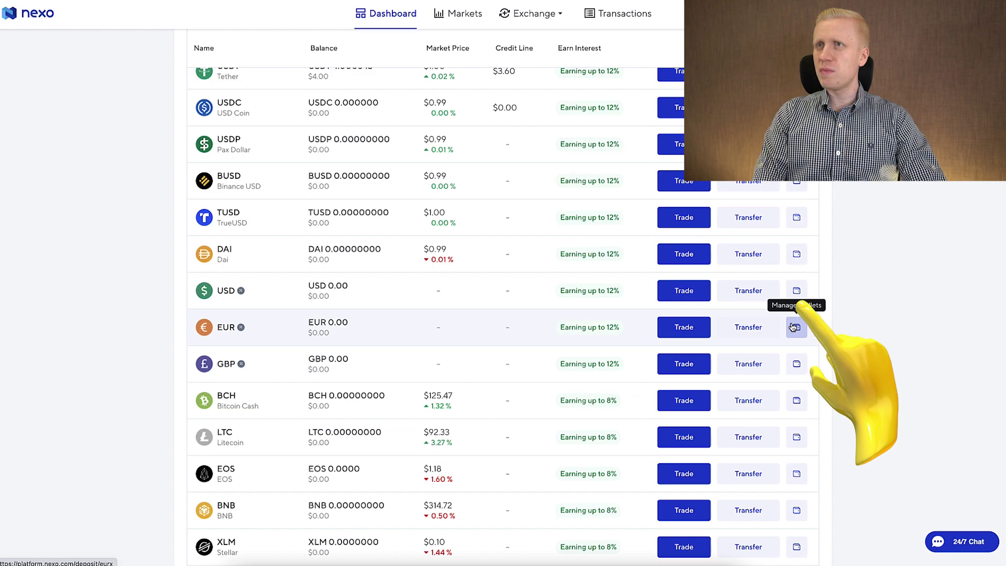
{"action": "left_click", "coordinate": [794, 326]}
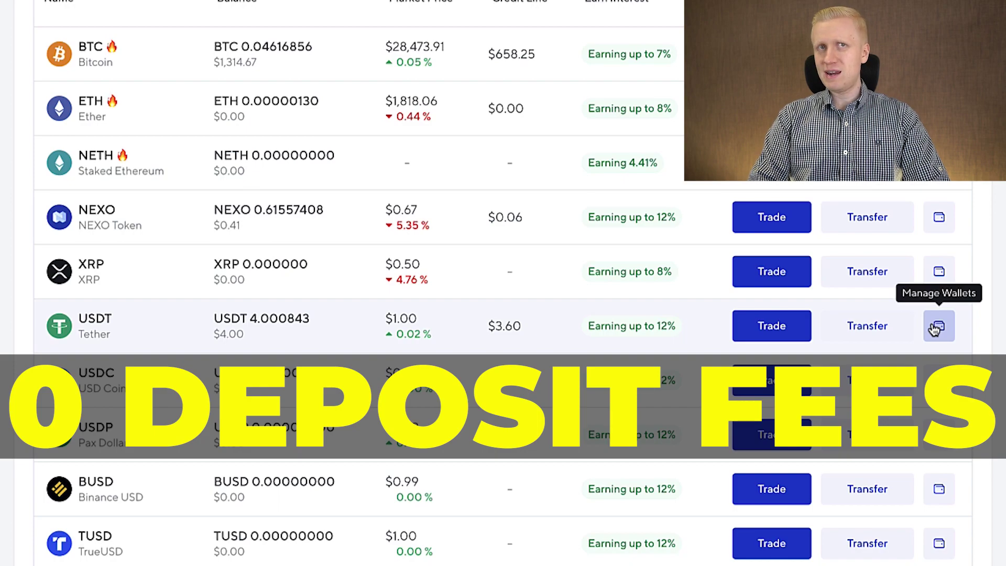
Show the USDT row's transfer dropdown with Top Up, Withdraw and Nexo Pro options.
{"action": "scroll", "coordinate": [838, 275], "scroll_direction": "down", "scroll_amount": 1}
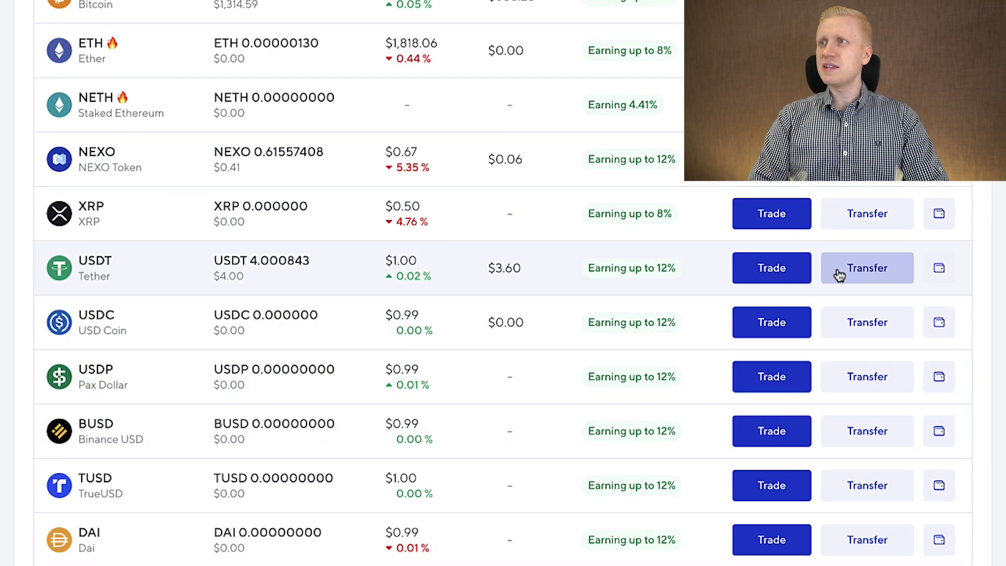
{"action": "left_click", "coordinate": [838, 275]}
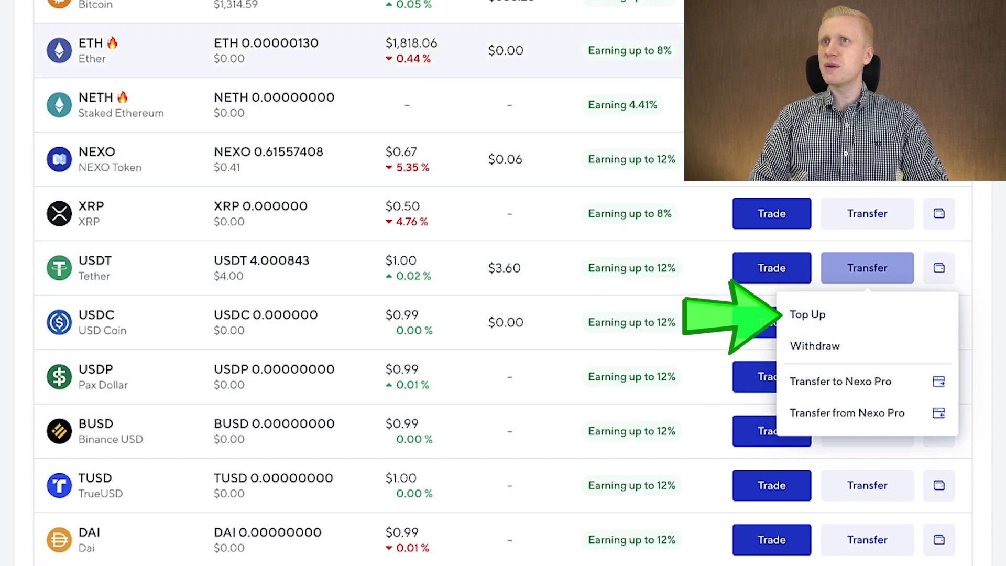
{"action": "key", "text": "Escape"}
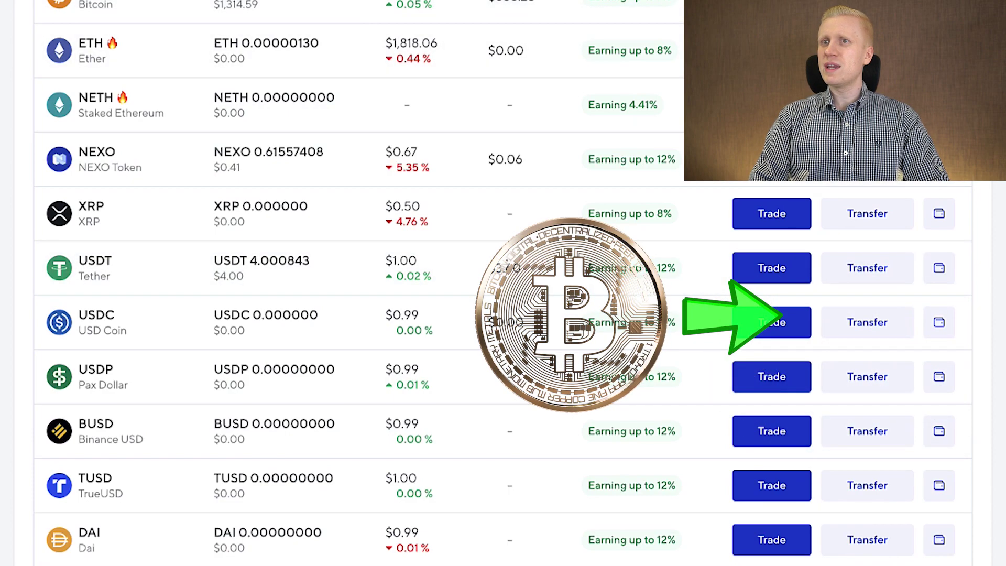
{"action": "left_click", "coordinate": [885, 277]}
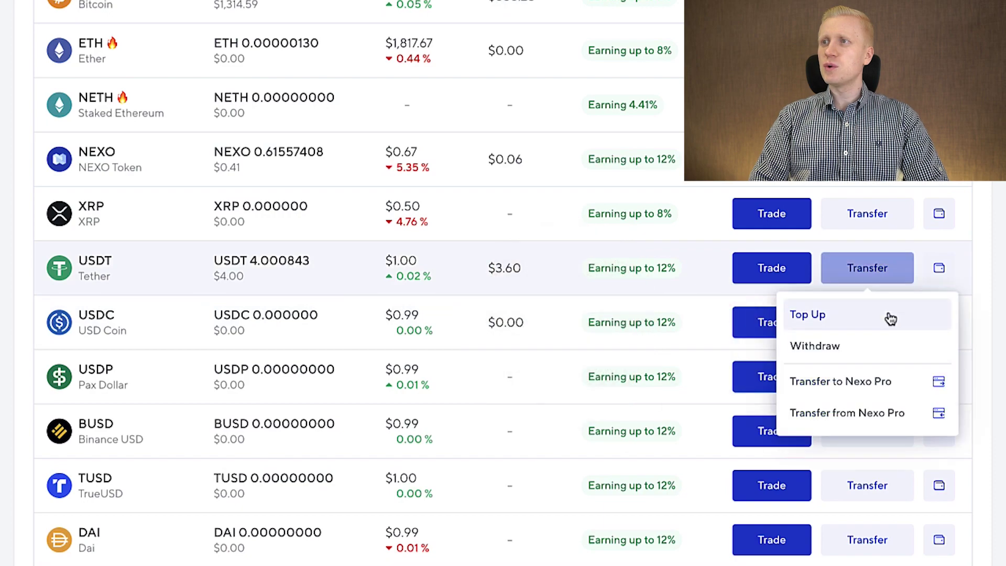
Start a USDT top-up on the BNB Smart (BEP20) chain and copy the deposit address.
{"action": "left_click", "coordinate": [890, 318]}
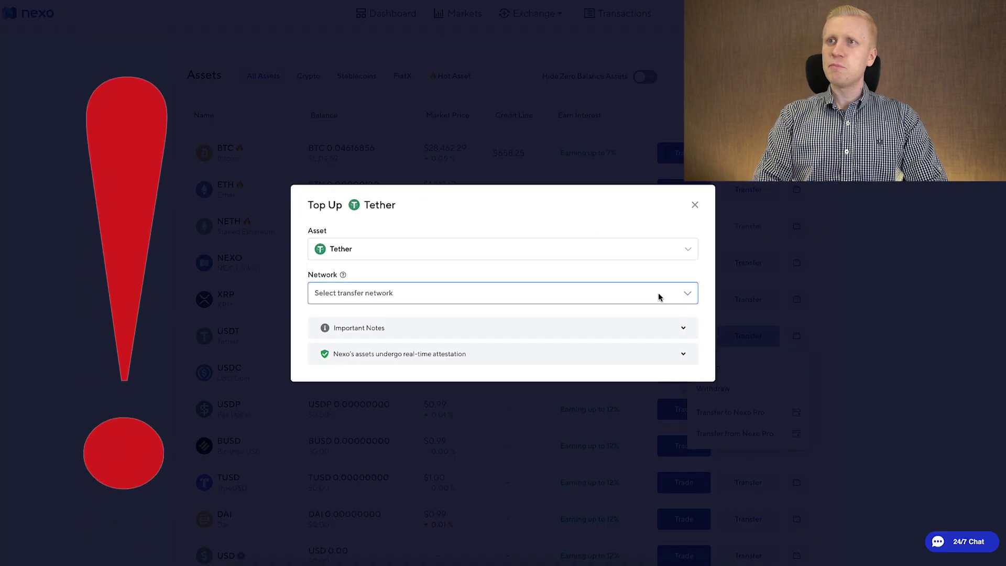
{"action": "left_click", "coordinate": [658, 294]}
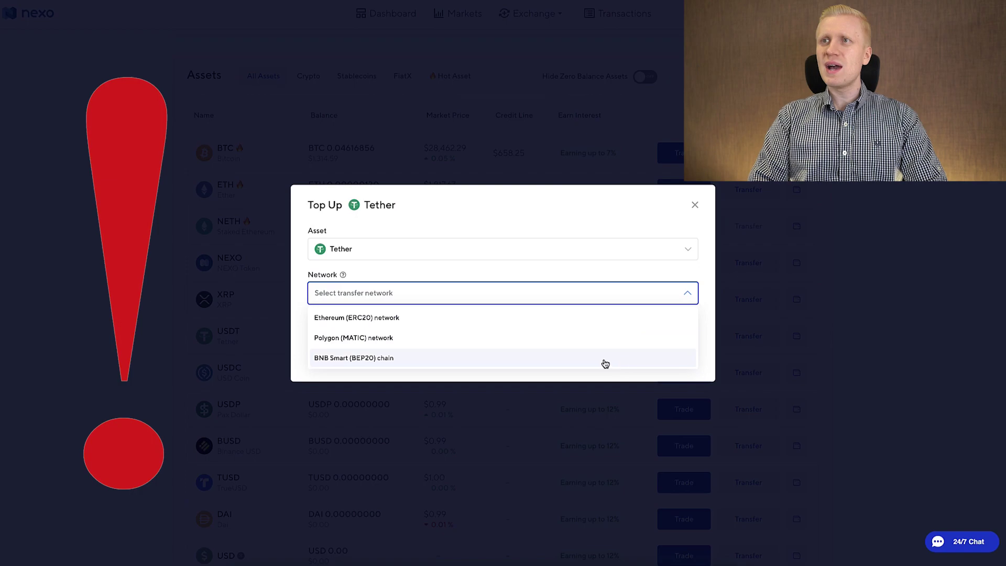
{"action": "left_click", "coordinate": [443, 294]}
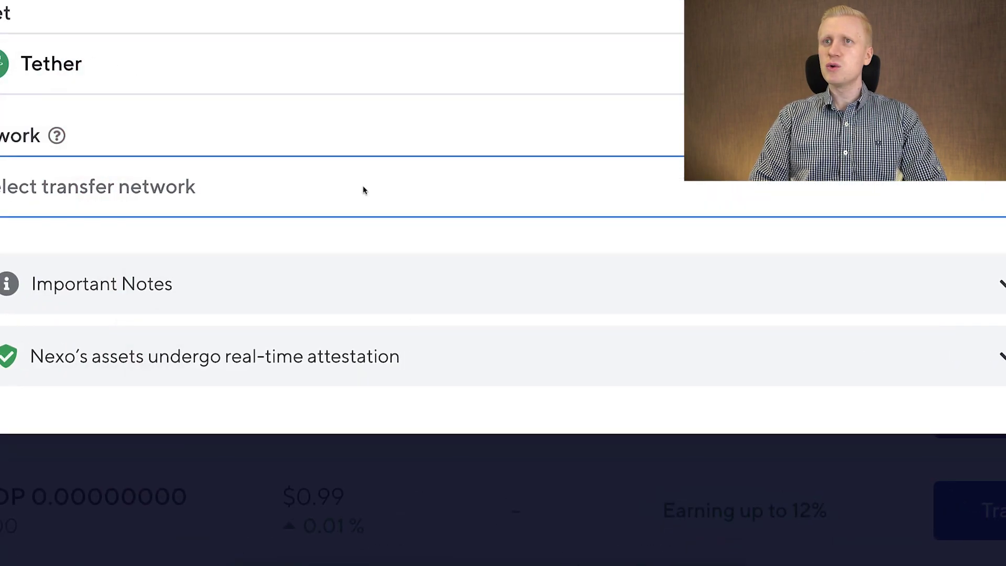
{"action": "left_click", "coordinate": [364, 190]}
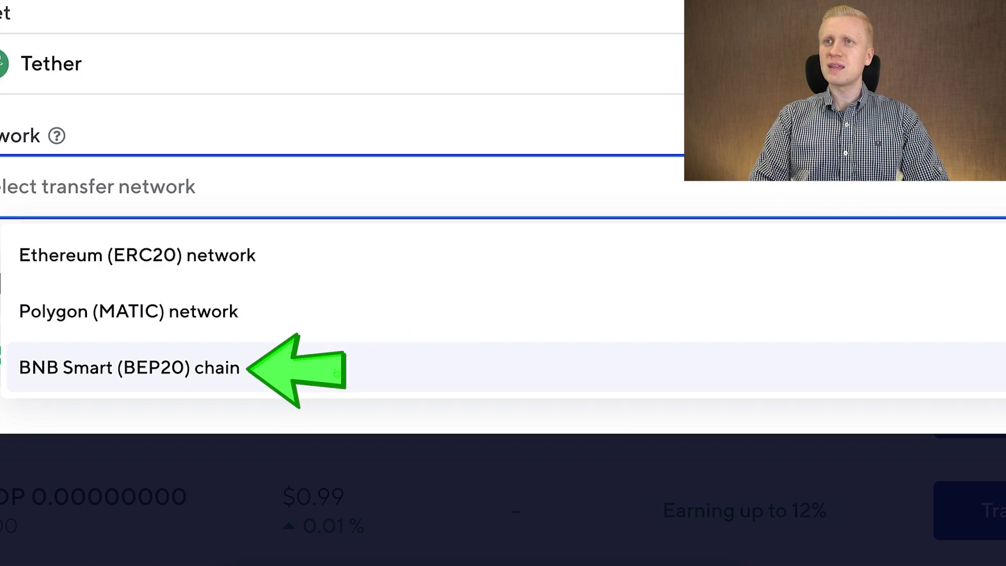
{"action": "left_click", "coordinate": [335, 371]}
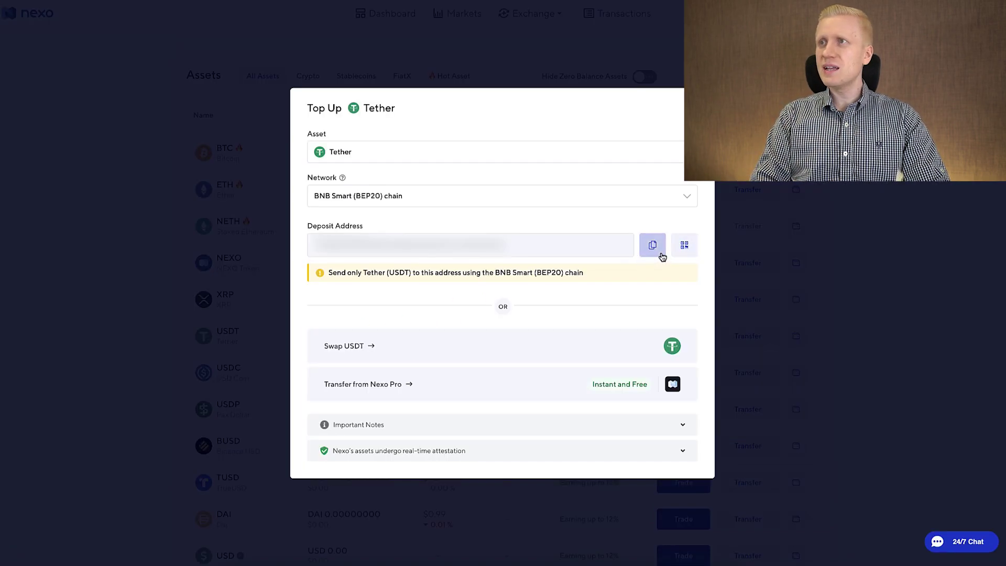
{"action": "left_click", "coordinate": [660, 254]}
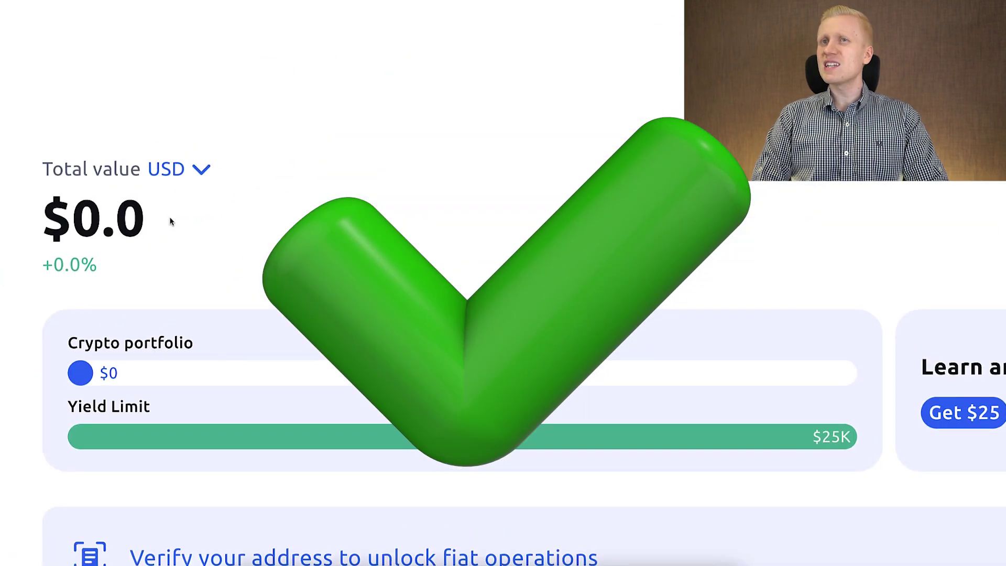
Highlight the $0.0 total value left in the sending wallet after the USDT withdrawal.
{"action": "left_click_drag", "start_coordinate": [170, 221], "coordinate": [69, 158]}
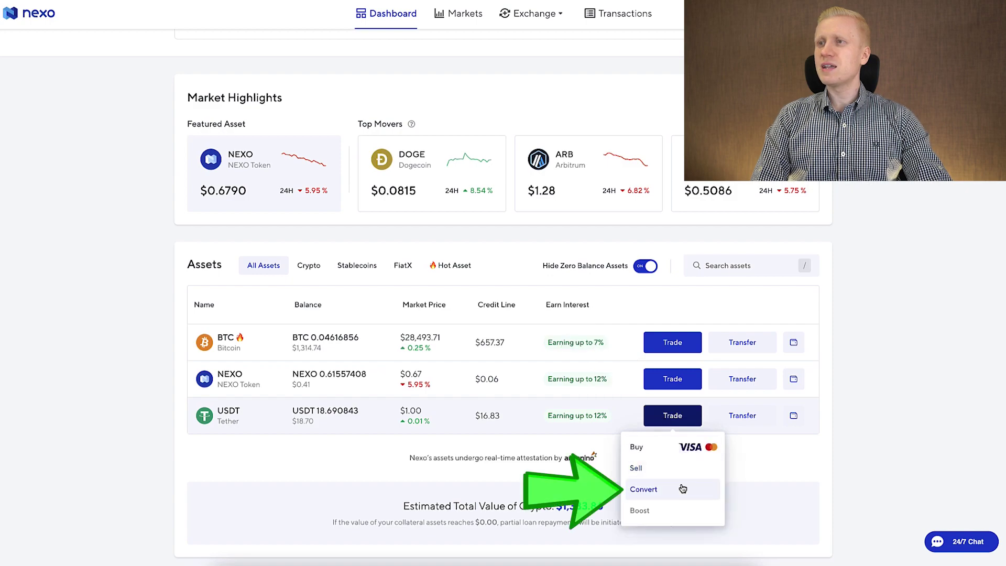
Convert 18.690843 USDT to BTC, previewing and confirming the exchange for 0.00064309 BTC.
{"action": "left_click", "coordinate": [682, 488]}
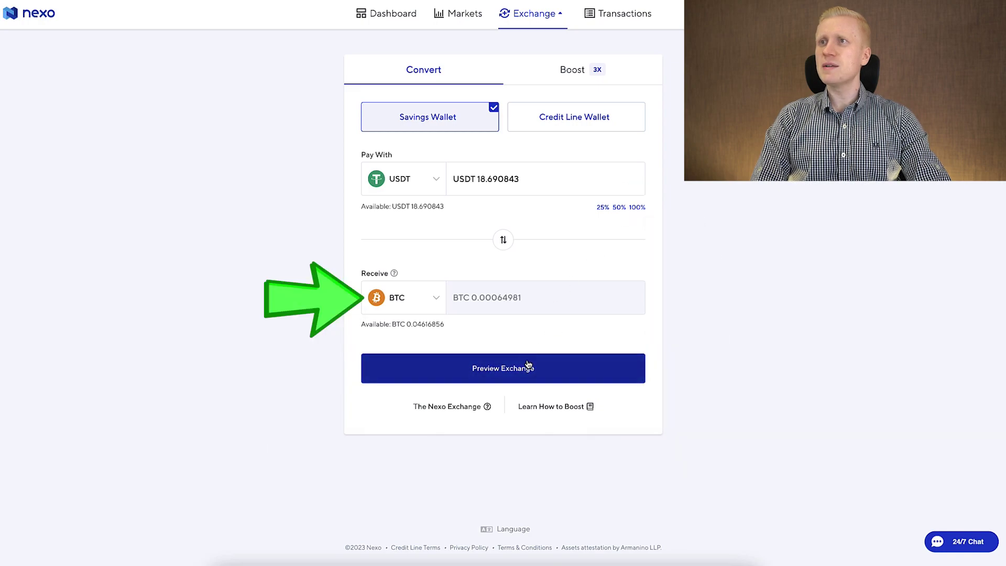
{"action": "left_click", "coordinate": [528, 365]}
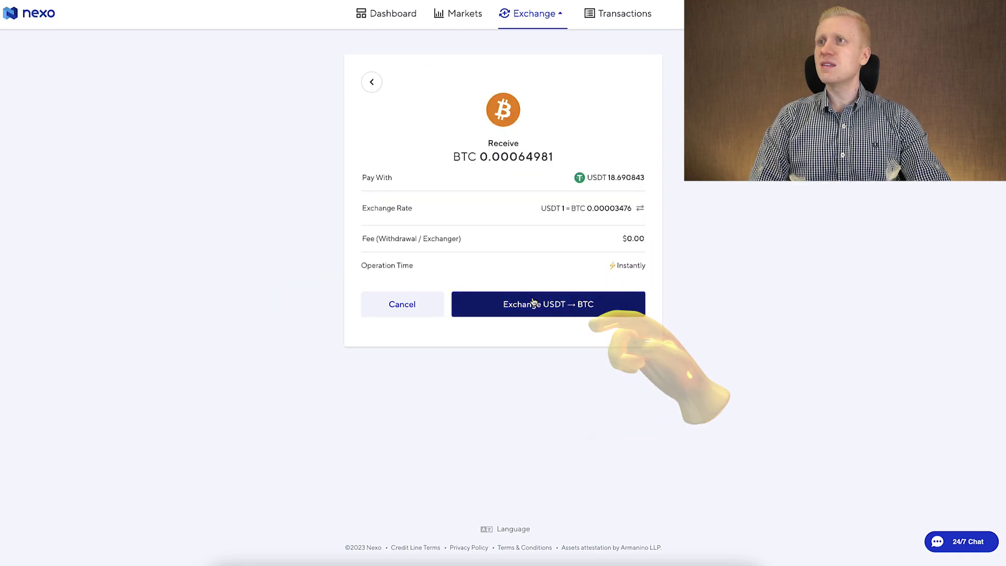
{"action": "left_click", "coordinate": [532, 302]}
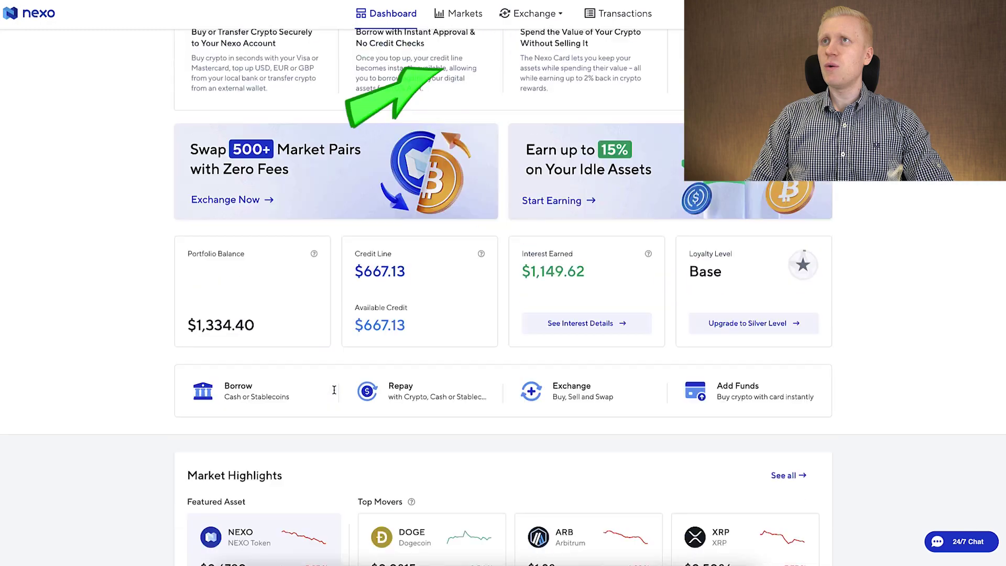
{"action": "scroll", "coordinate": [345, 264], "scroll_direction": "down", "scroll_amount": 10}
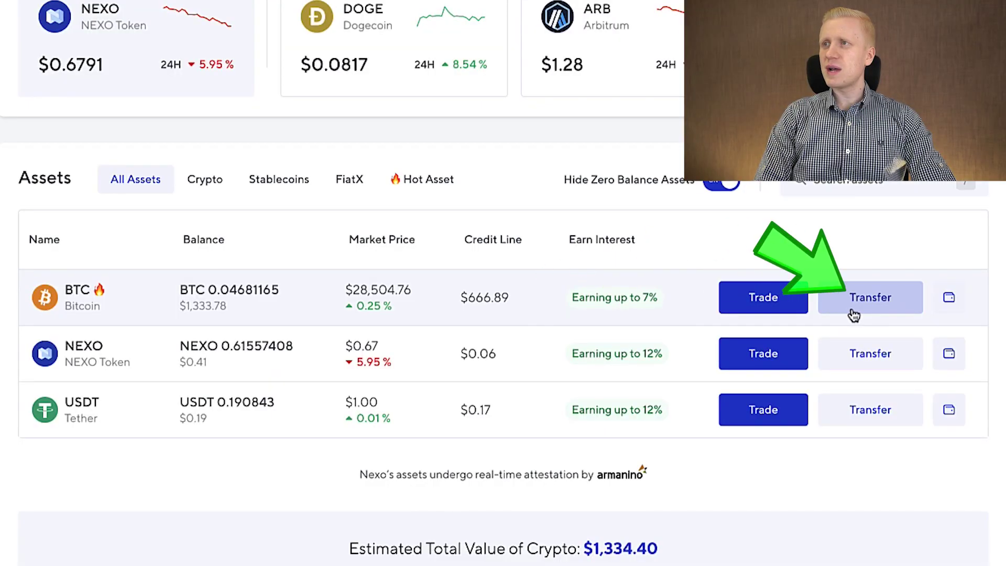
Choose Withdraw from the BTC row's Transfer dropdown.
{"action": "left_click", "coordinate": [861, 305]}
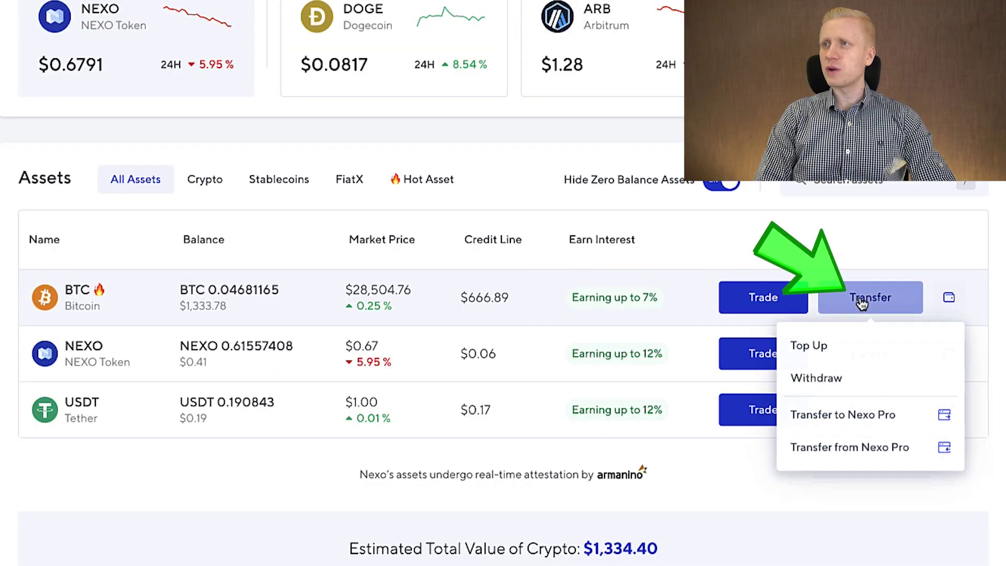
{"action": "left_click", "coordinate": [883, 377]}
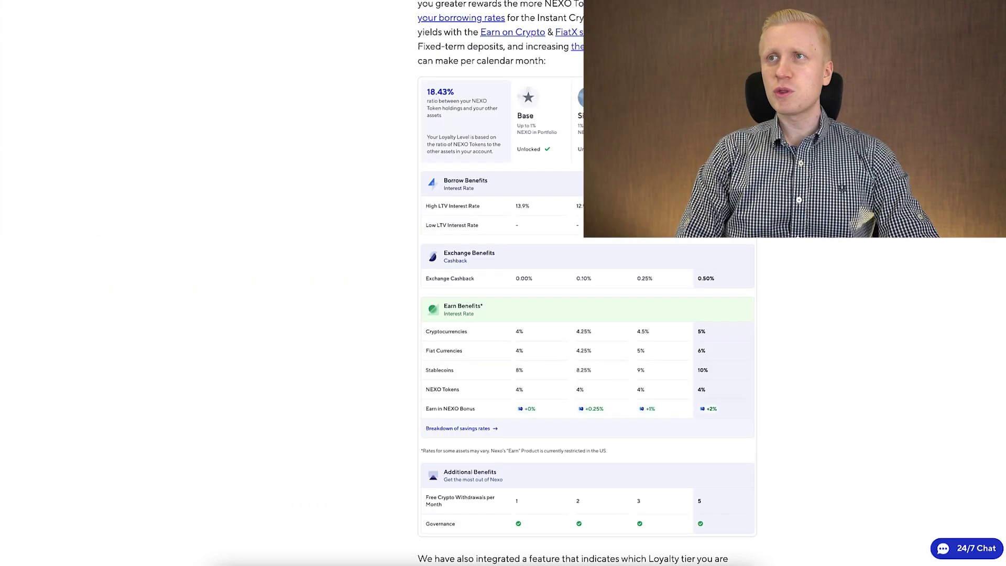
Scroll through the Loyalty page's Borrow, Exchange, Earn and Additional Benefits tables.
{"action": "scroll", "coordinate": [564, 271], "scroll_direction": "up", "scroll_amount": 7}
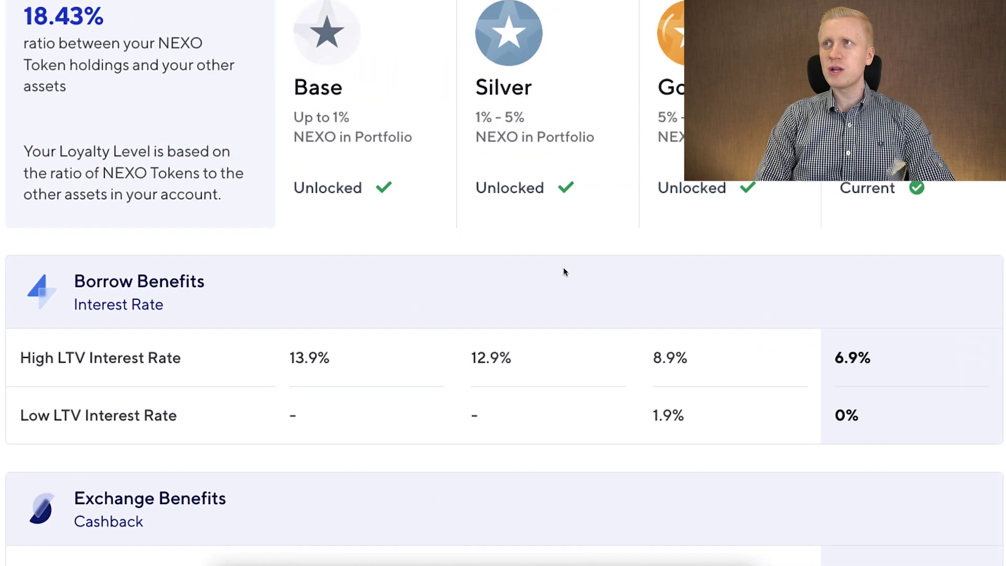
{"action": "scroll", "coordinate": [564, 272], "scroll_direction": "down", "scroll_amount": 3}
{"action": "scroll", "coordinate": [564, 272], "scroll_direction": "down", "scroll_amount": 8}
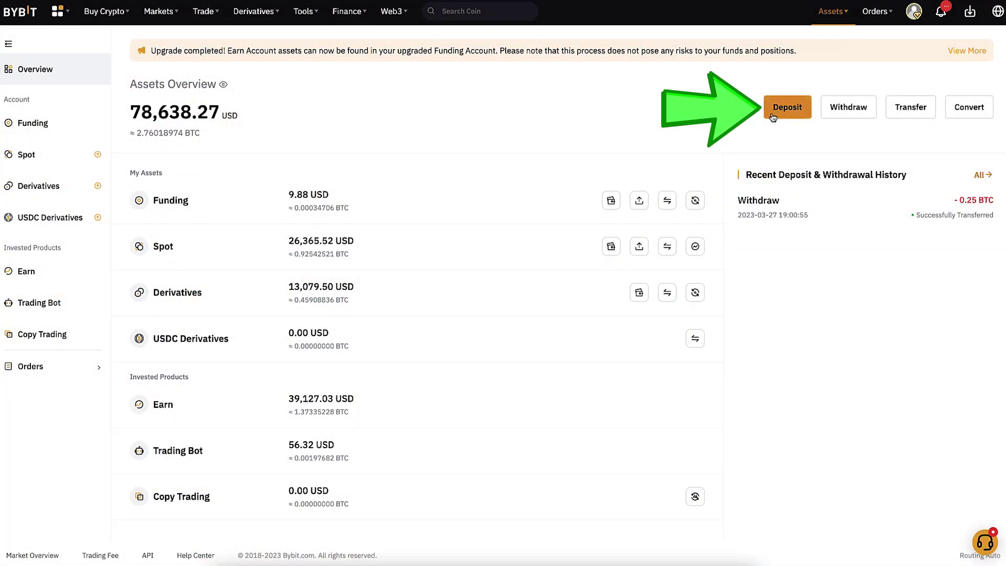
Get Bybit's BTC deposit details, then mark the new 80,069.10 USD total balance.
{"action": "left_click", "coordinate": [772, 116]}
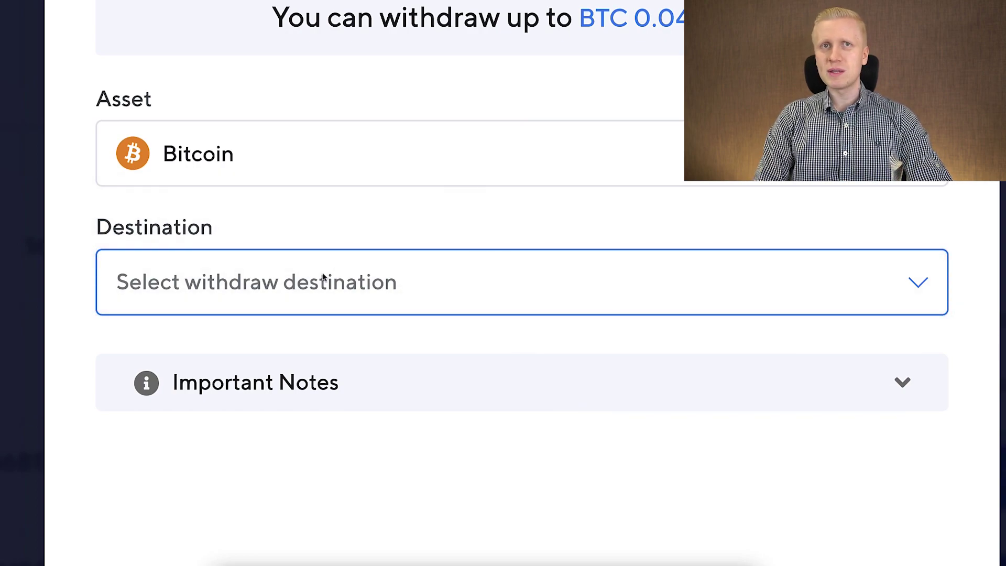
{"action": "scroll", "coordinate": [323, 277], "scroll_direction": "down", "scroll_amount": 3}
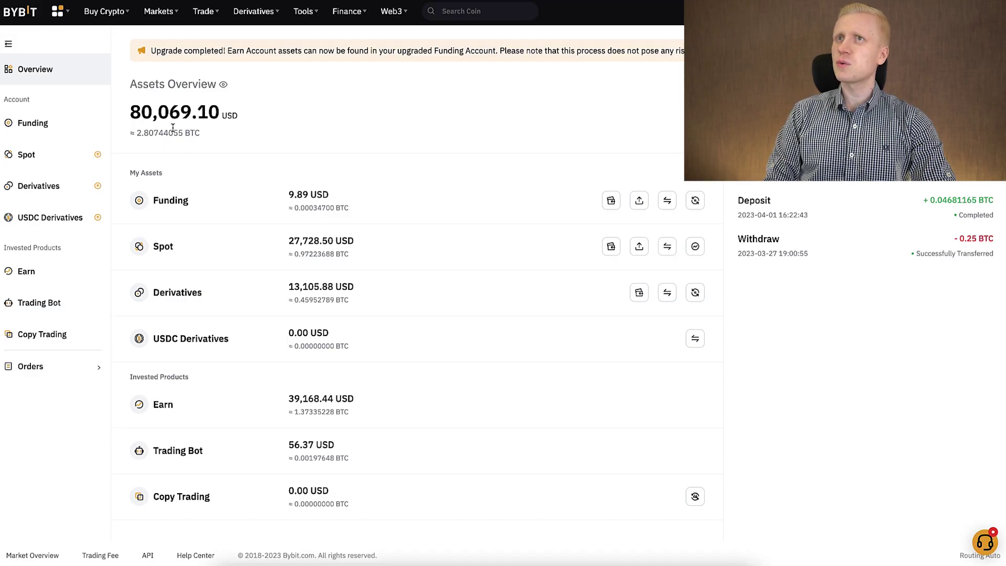
{"action": "left_click_drag", "start_coordinate": [200, 133], "coordinate": [190, 93]}
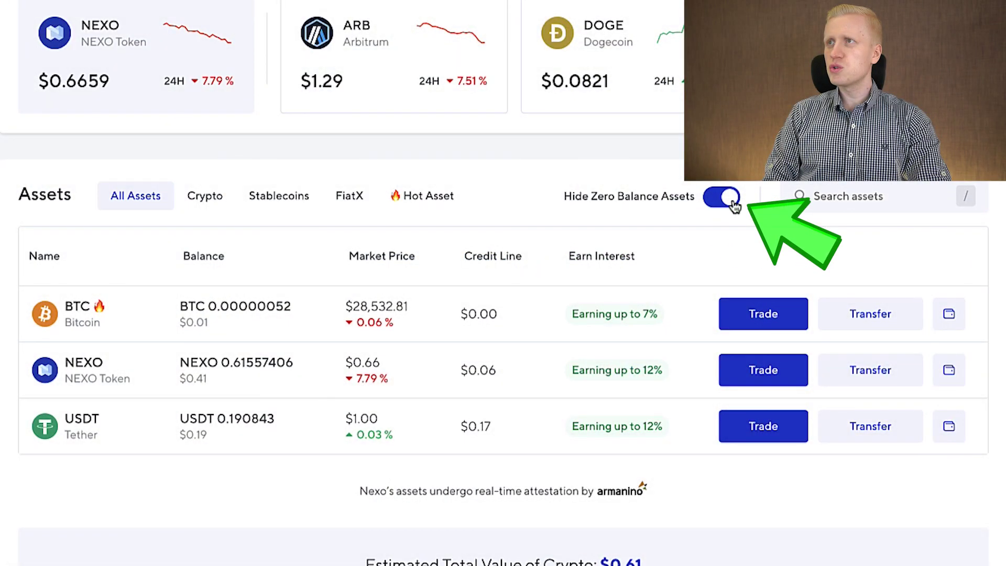
Turn off Hide Zero Balance Assets so the USD, EUR and GBP wallets appear at 0.00.
{"action": "left_click", "coordinate": [733, 199]}
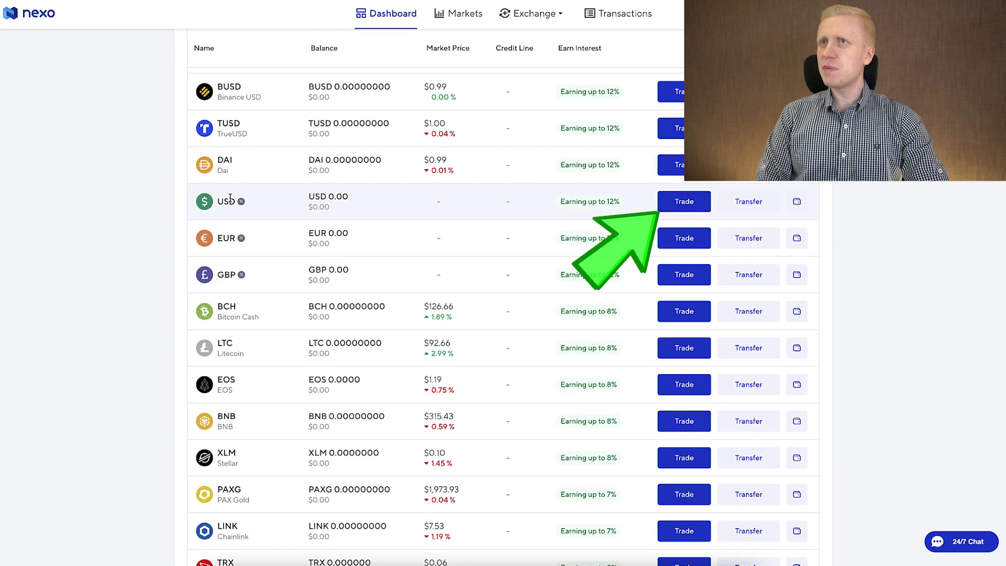
{"action": "left_click", "coordinate": [746, 204]}
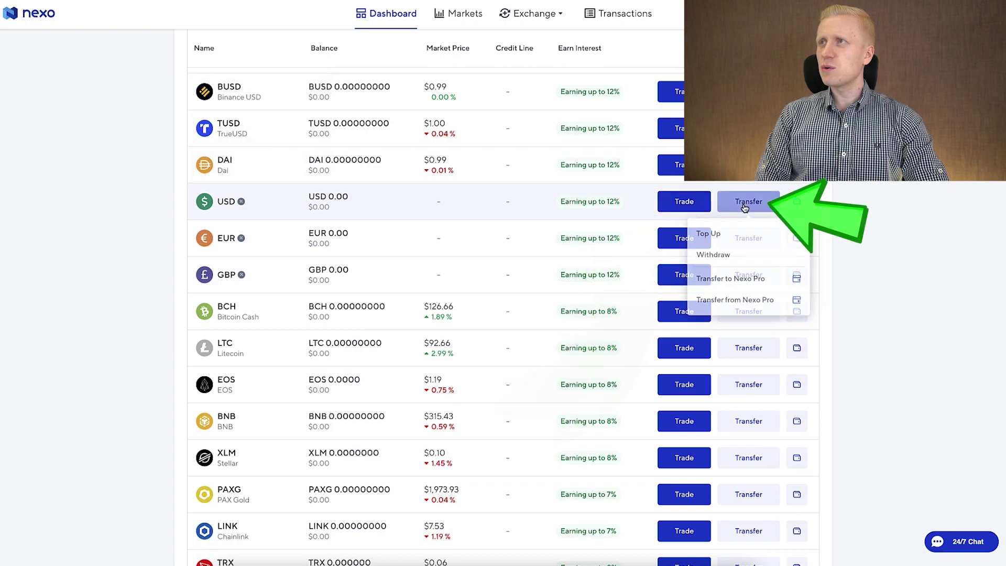
{"action": "left_click", "coordinate": [723, 255]}
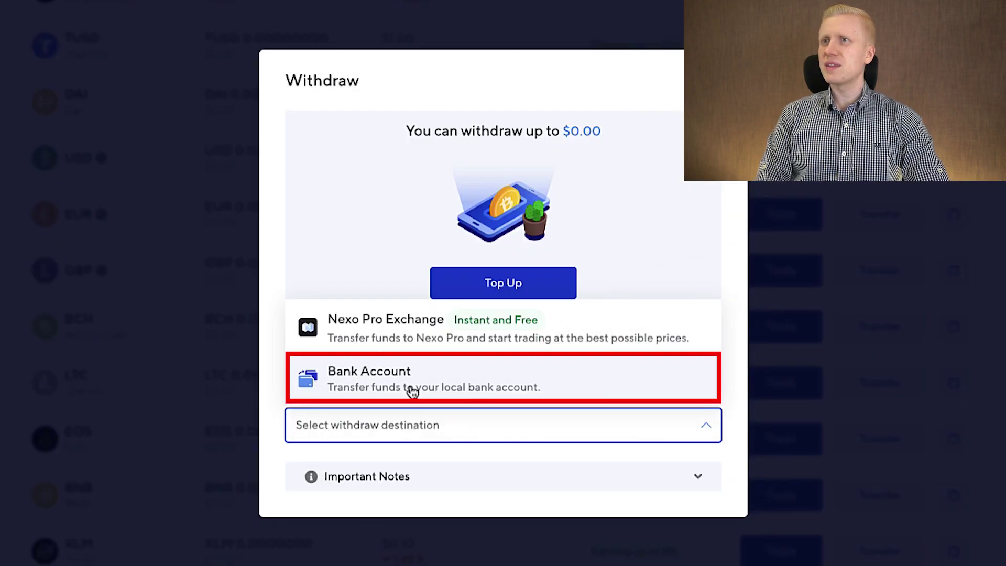
{"action": "left_click", "coordinate": [412, 390]}
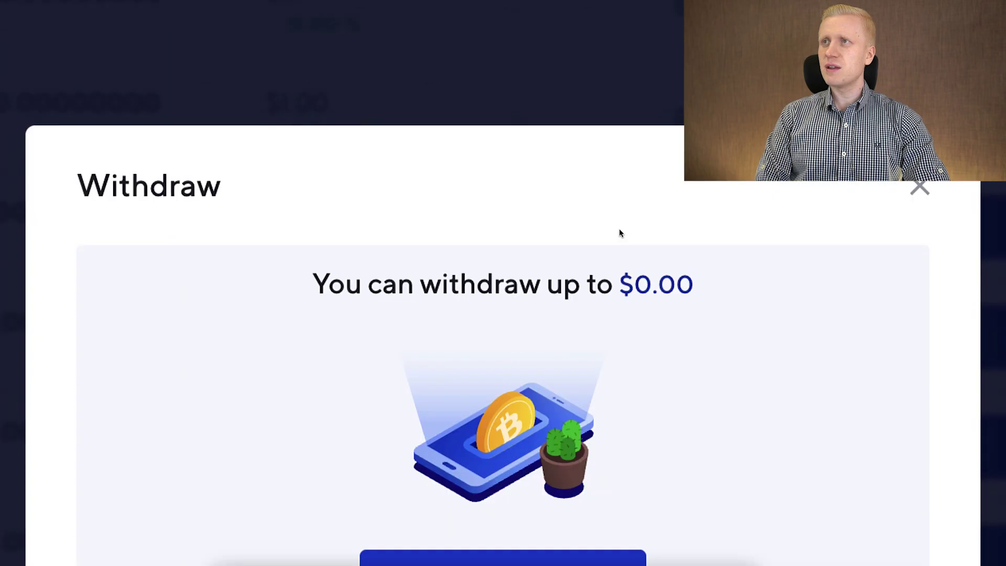
{"action": "left_click_drag", "start_coordinate": [709, 281], "coordinate": [603, 267]}
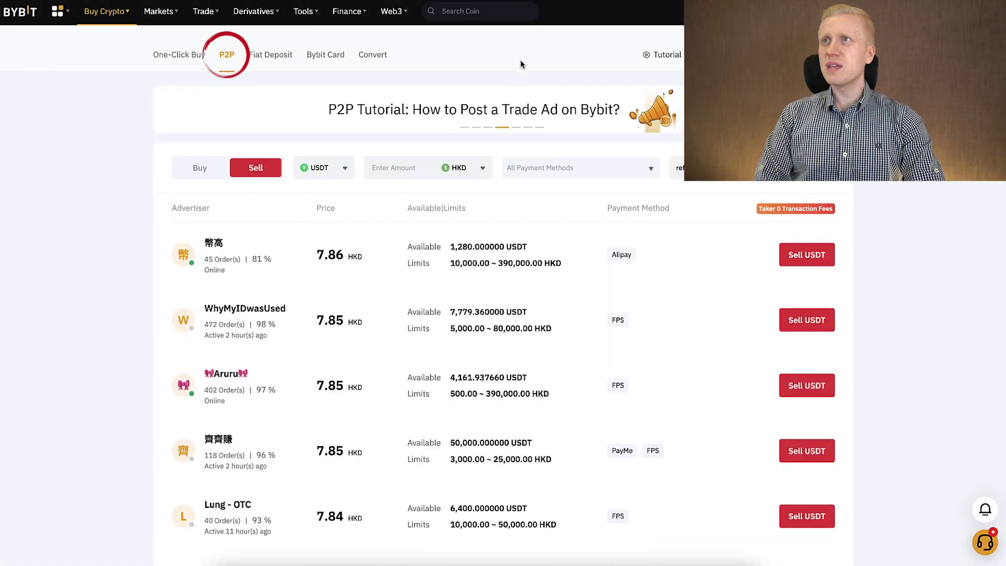
Search Bybit P2P's fiat currency list for INR, NGN, PHP and IDR to confirm each is supported.
{"action": "left_click", "coordinate": [448, 174]}
{"action": "scroll", "coordinate": [509, 251], "scroll_direction": "down", "scroll_amount": 10}
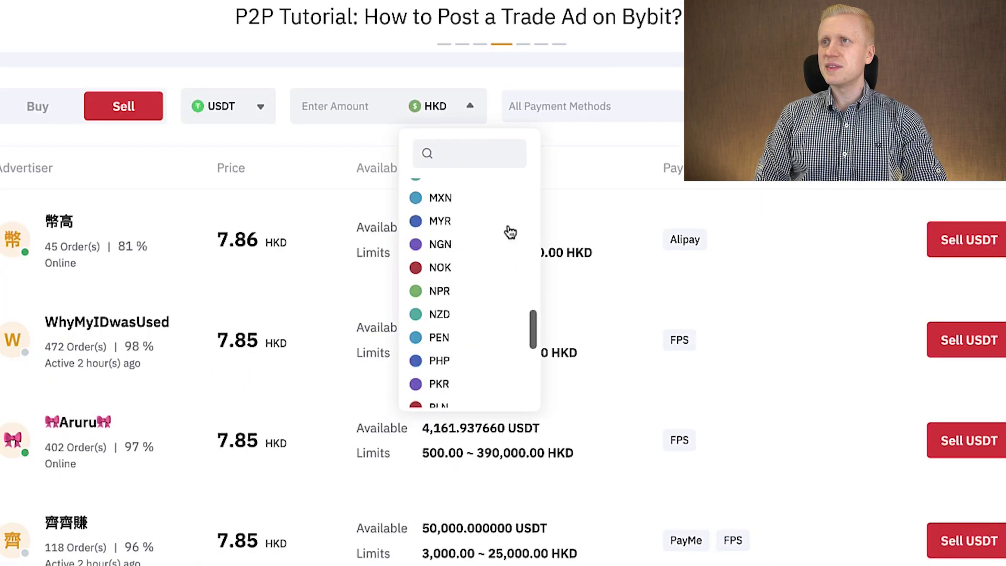
{"action": "scroll", "coordinate": [509, 250], "scroll_direction": "up", "scroll_amount": 15}
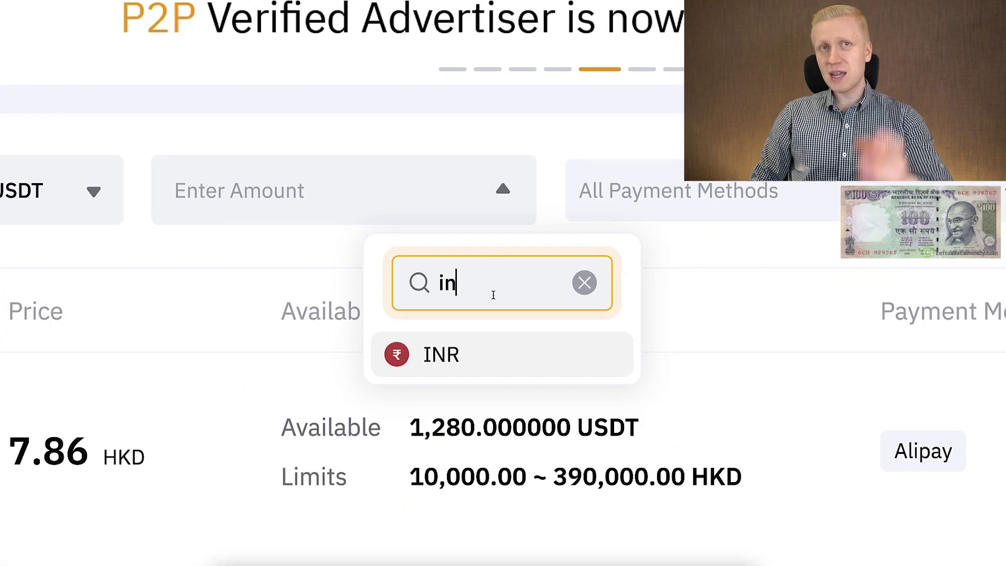
{"action": "key", "text": "BackSpace"}
{"action": "key", "text": "BackSpace"}
{"action": "type", "text": "ngn"}
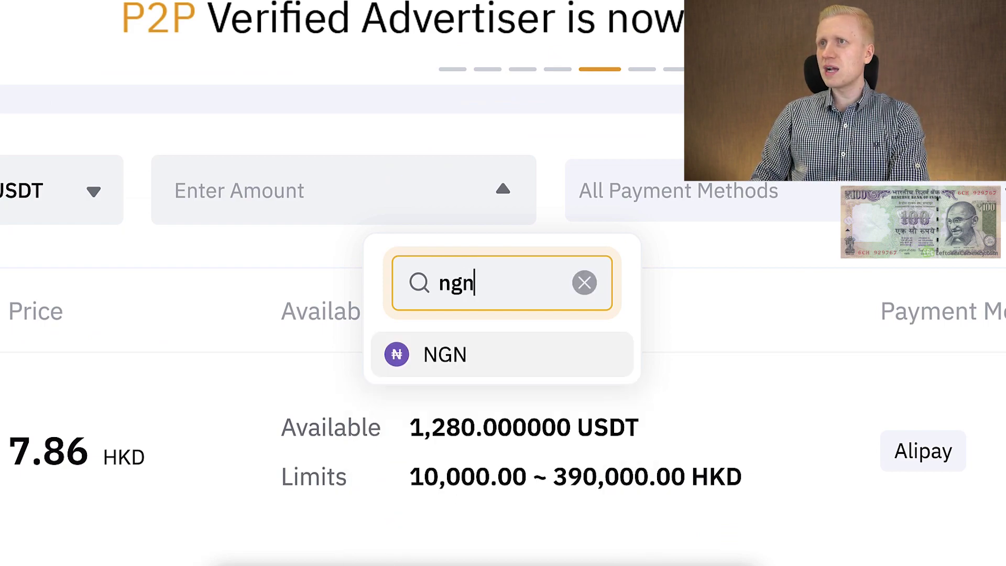
{"action": "key", "text": "BackSpace"}
{"action": "key", "text": "BackSpace"}
{"action": "key", "text": "BackSpace"}
{"action": "type", "text": "php"}
{"action": "key", "text": "BackSpace"}
{"action": "key", "text": "BackSpace"}
{"action": "key", "text": "BackSpace"}
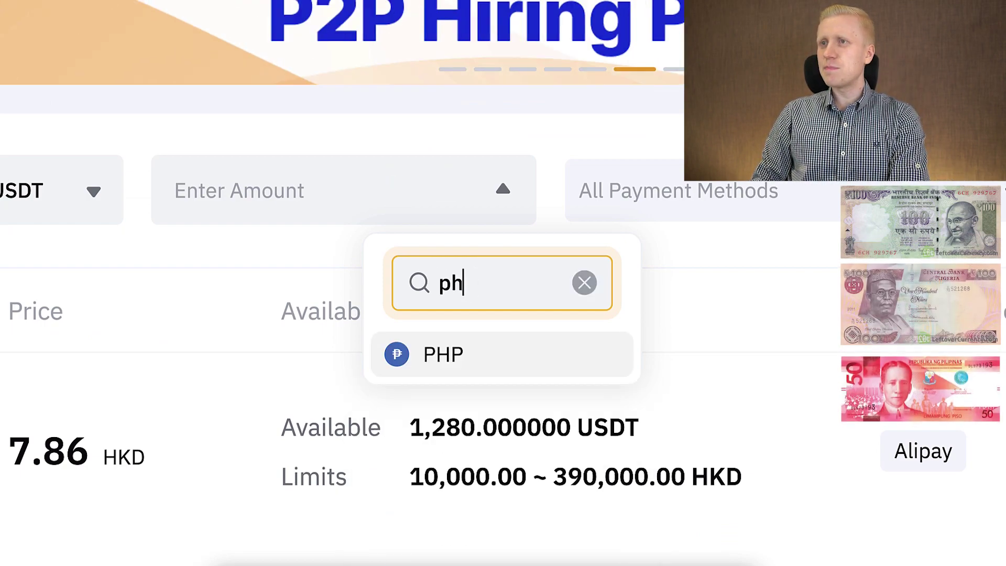
{"action": "type", "text": "idr"}
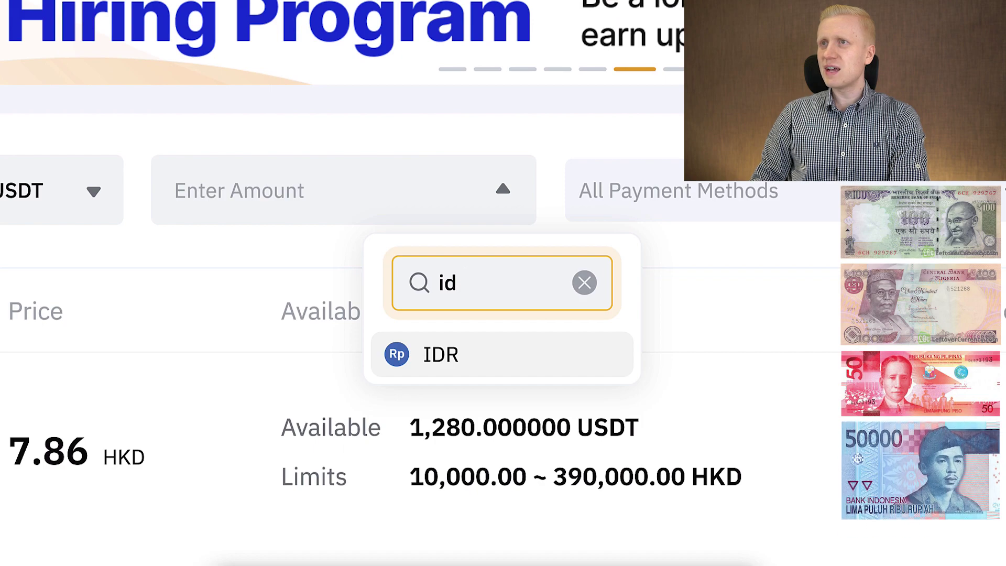
{"action": "key", "text": "BackSpace"}
{"action": "key", "text": "BackSpace"}
{"action": "scroll", "coordinate": [472, 343], "scroll_direction": "down", "scroll_amount": 10}
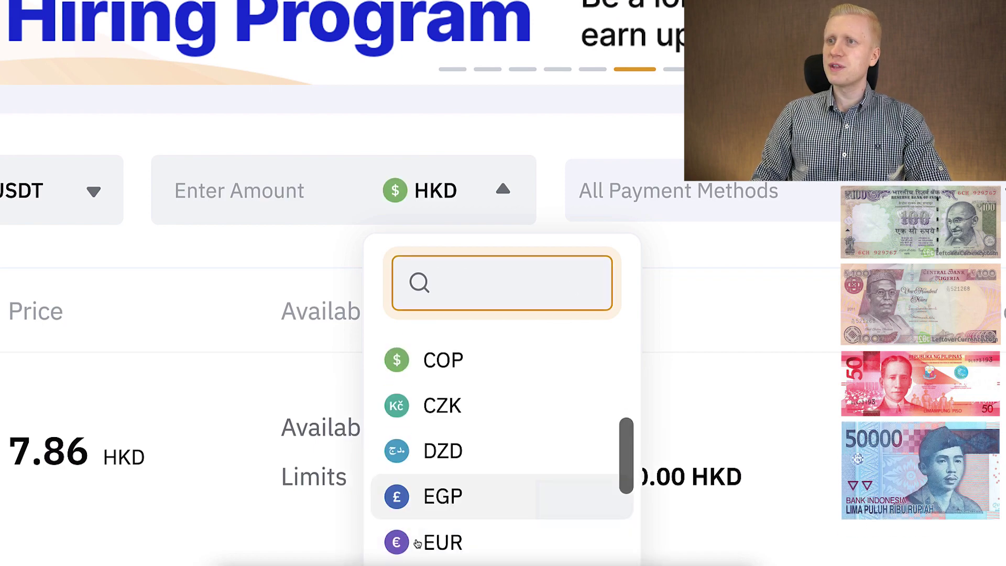
{"action": "scroll", "coordinate": [417, 543], "scroll_direction": "down", "scroll_amount": 10}
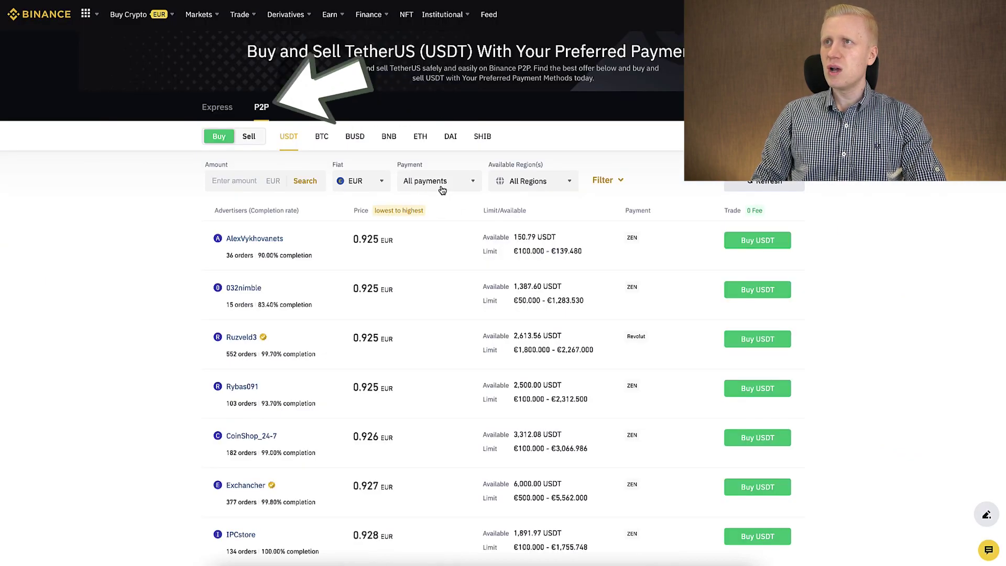
Browse the payment methods offered in Binance P2P's Payment dropdown.
{"action": "left_click", "coordinate": [419, 180]}
{"action": "scroll", "coordinate": [459, 243], "scroll_direction": "down", "scroll_amount": 5}
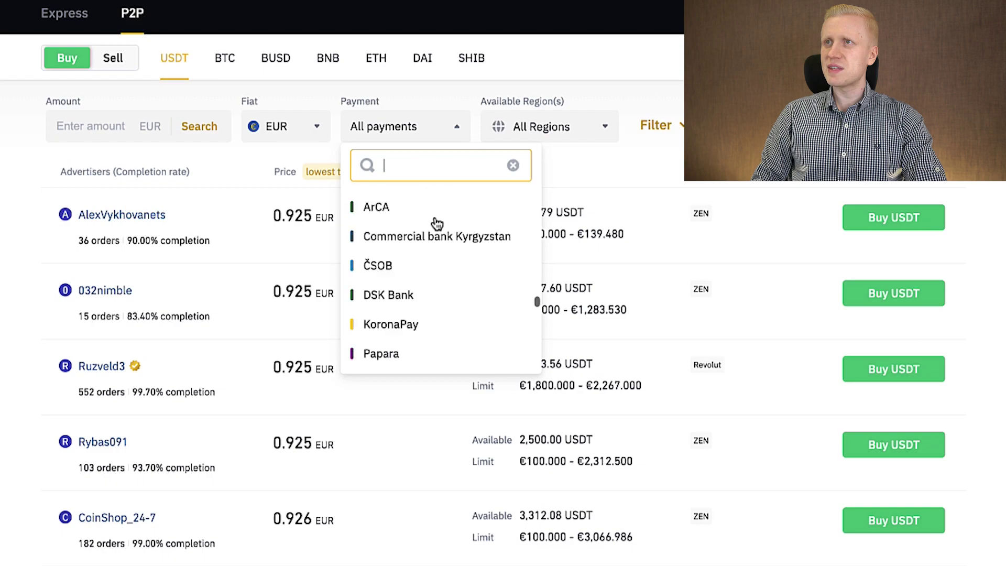
{"action": "scroll", "coordinate": [436, 222], "scroll_direction": "down", "scroll_amount": 10}
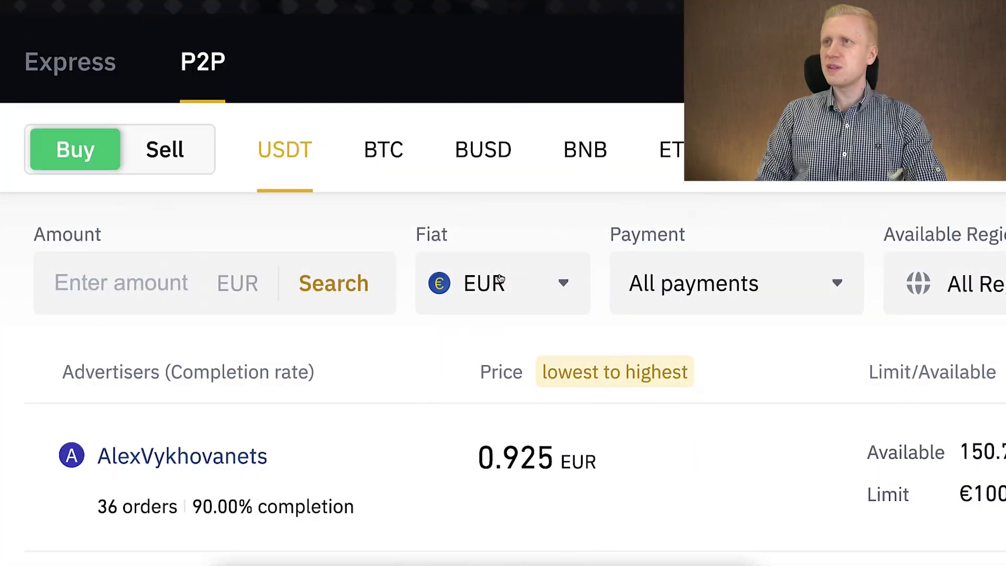
{"action": "scroll", "coordinate": [474, 188], "scroll_direction": "down", "scroll_amount": 2}
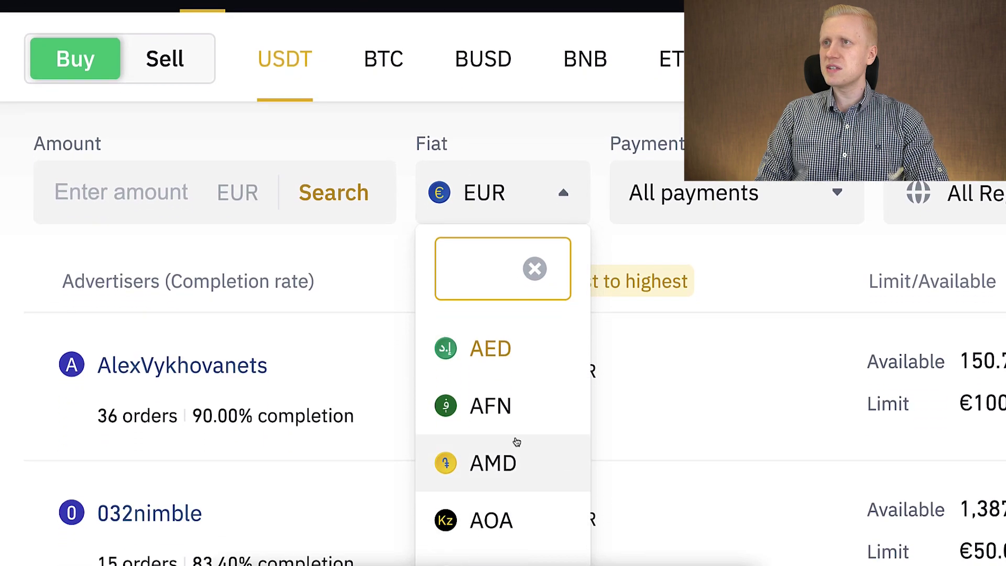
{"action": "scroll", "coordinate": [526, 435], "scroll_direction": "down", "scroll_amount": 5}
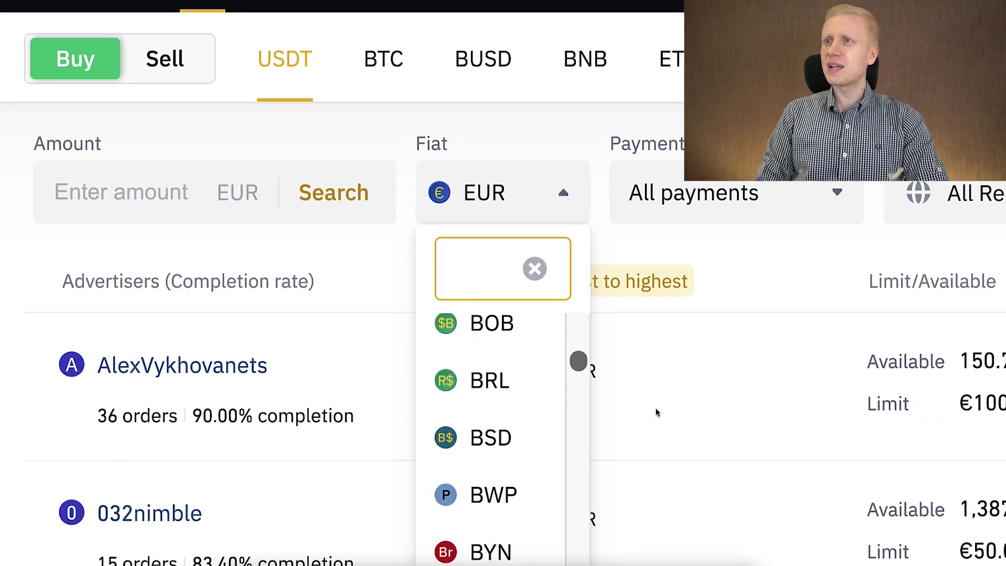
{"action": "scroll", "coordinate": [654, 404], "scroll_direction": "down", "scroll_amount": 1}
{"action": "scroll", "coordinate": [608, 375], "scroll_direction": "down", "scroll_amount": 2}
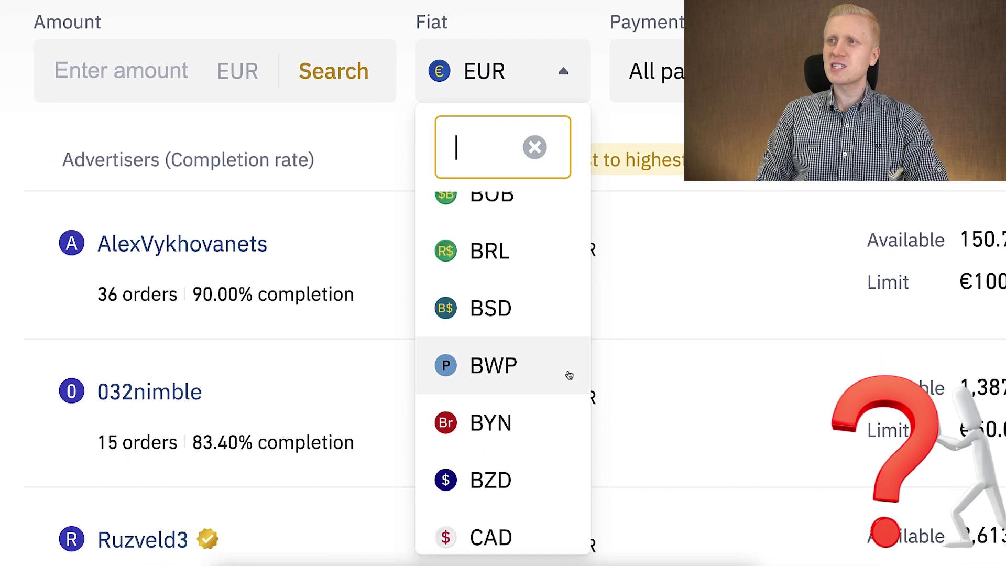
Scroll through Binance P2P's supported fiat currencies, searching for 'ug'.
{"action": "scroll", "coordinate": [557, 374], "scroll_direction": "down", "scroll_amount": 3}
{"action": "scroll", "coordinate": [557, 374], "scroll_direction": "down", "scroll_amount": 6}
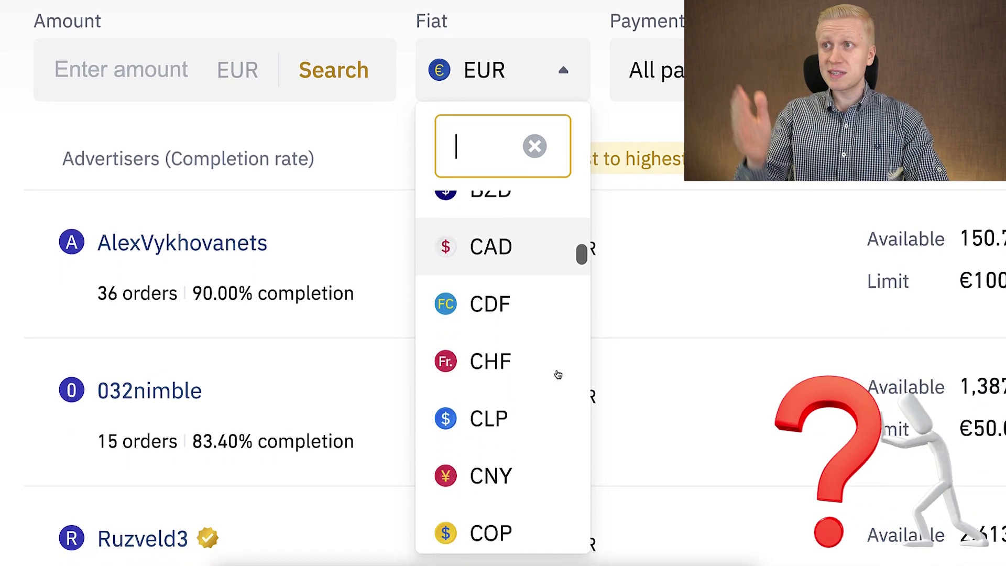
{"action": "scroll", "coordinate": [558, 374], "scroll_direction": "down", "scroll_amount": 7}
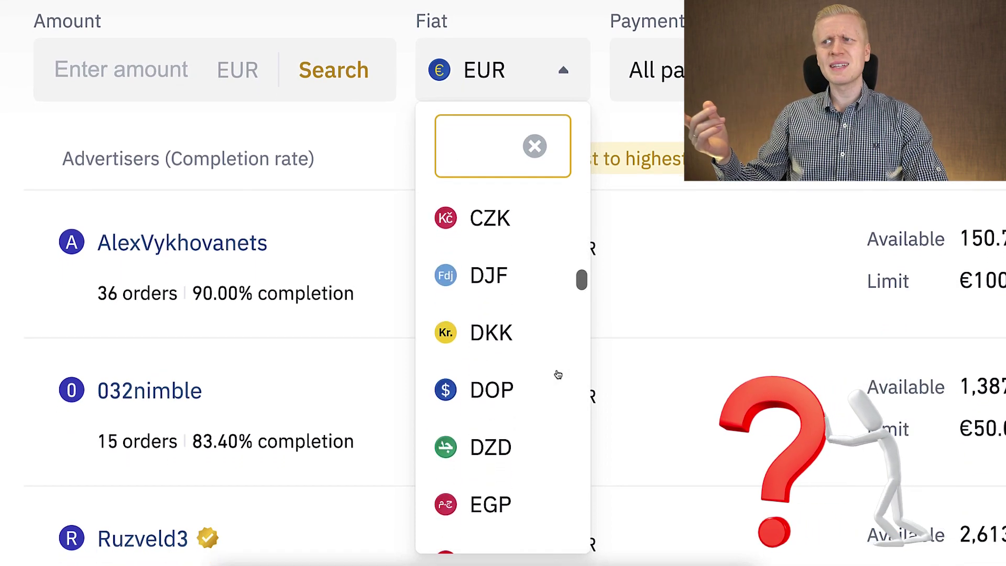
{"action": "scroll", "coordinate": [558, 374], "scroll_direction": "down", "scroll_amount": 14}
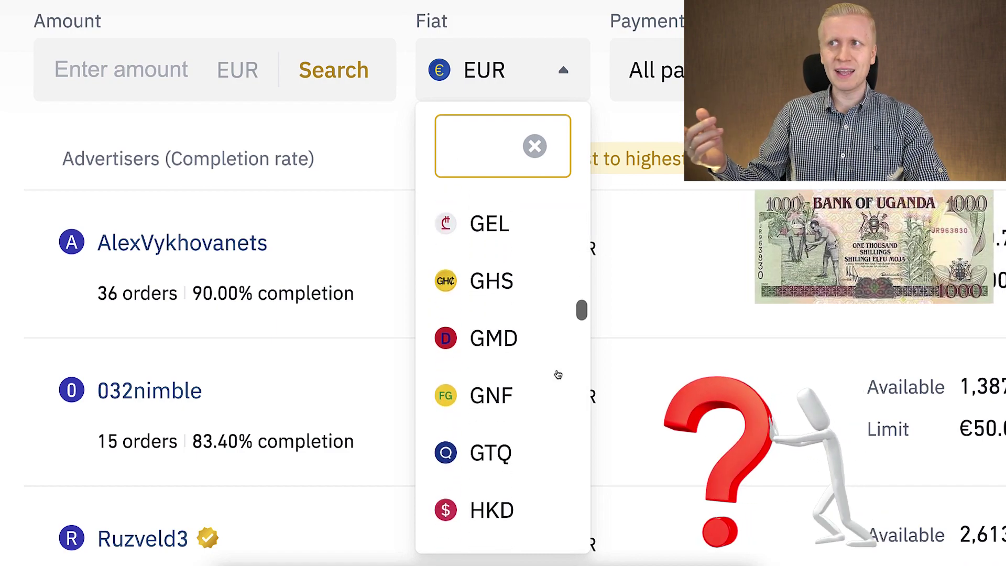
{"action": "scroll", "coordinate": [558, 374], "scroll_direction": "down", "scroll_amount": 2}
{"action": "type", "text": "ug"}
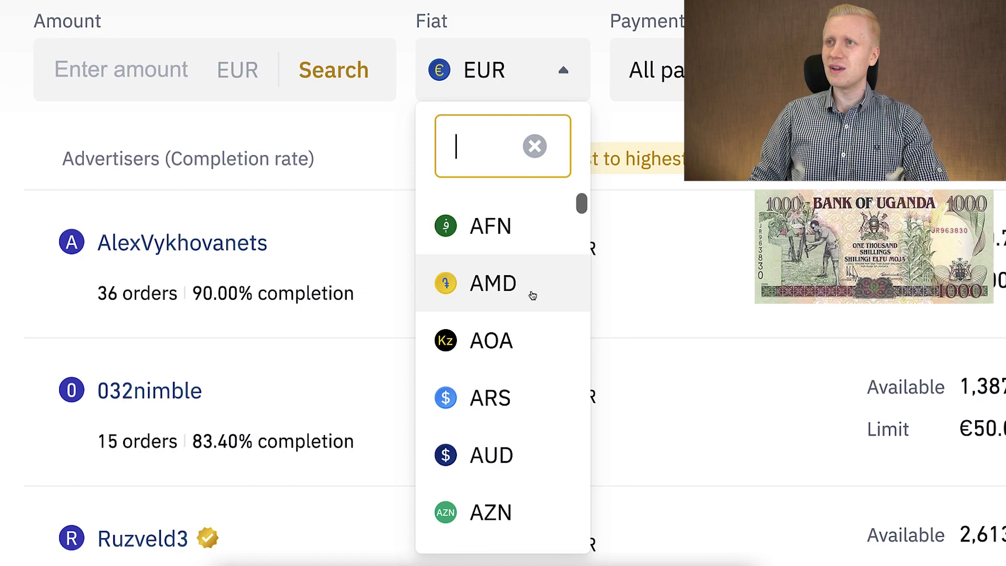
{"action": "scroll", "coordinate": [527, 314], "scroll_direction": "down", "scroll_amount": 5}
{"action": "scroll", "coordinate": [519, 332], "scroll_direction": "down", "scroll_amount": 5}
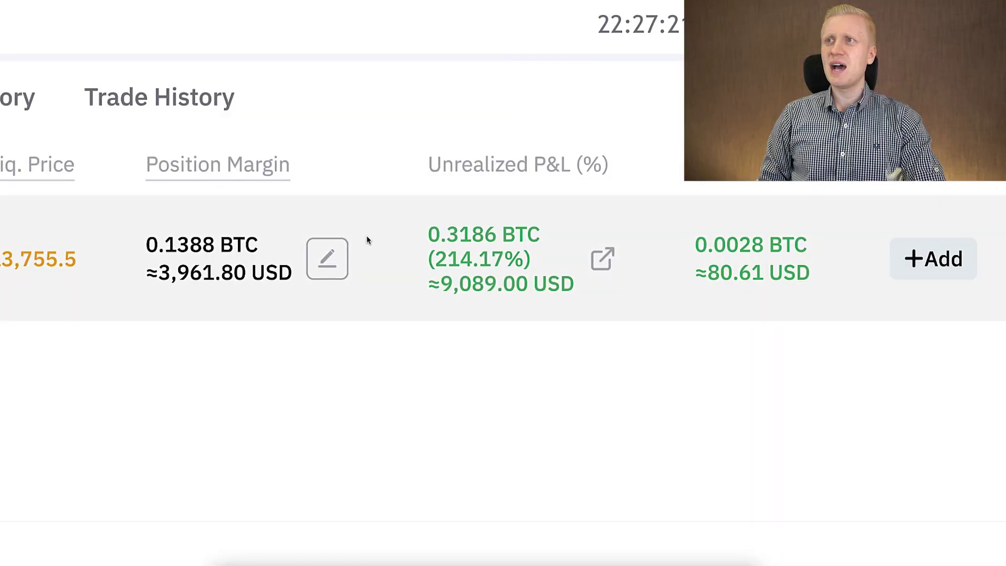
Review Bybit's positions and Assets Overview, then switch to the 'EARN MONEY ON BYBIT' YouTube playlist.
{"action": "mouse_move", "coordinate": [472, 238]}
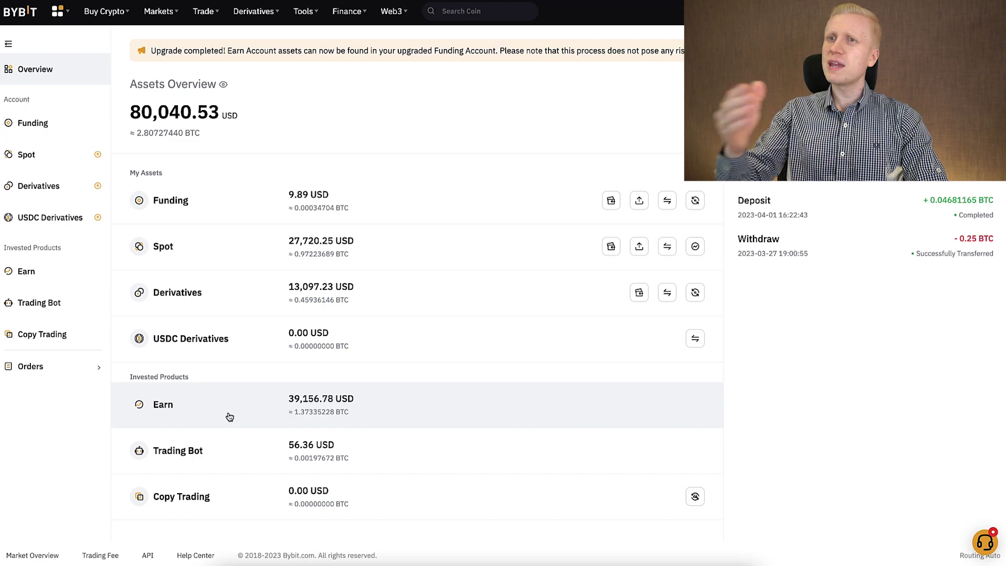
{"action": "scroll", "coordinate": [230, 416], "scroll_direction": "down", "scroll_amount": 2}
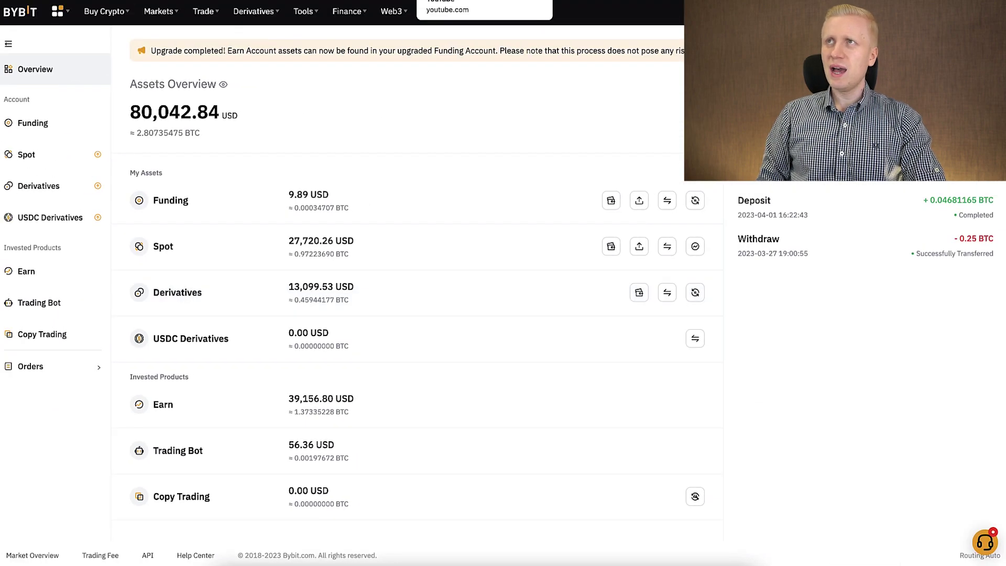
{"action": "left_click", "coordinate": [484, 1]}
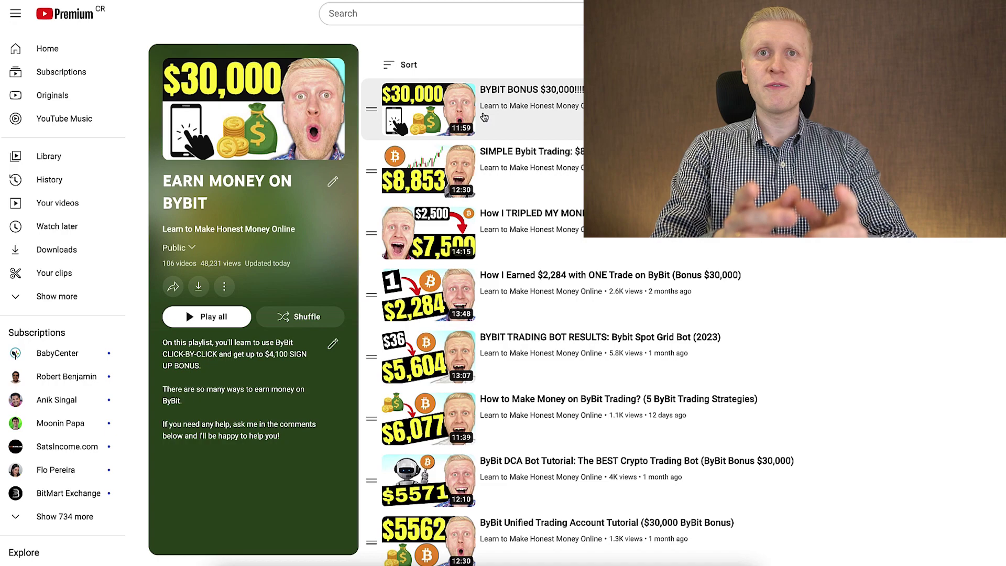